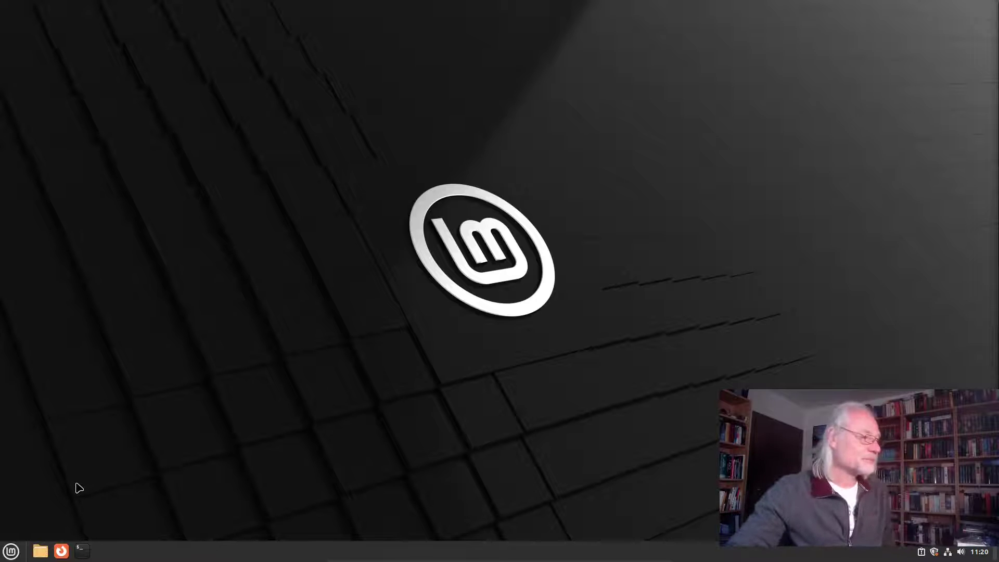
- Find Manuskript among the installed applications and launch it
left_click(11, 551)
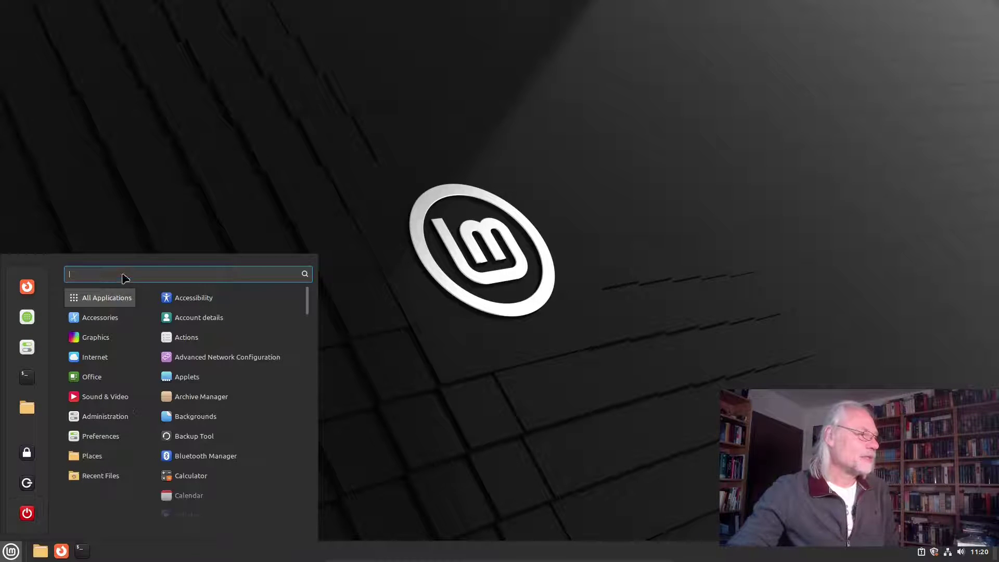
type("manuskript")
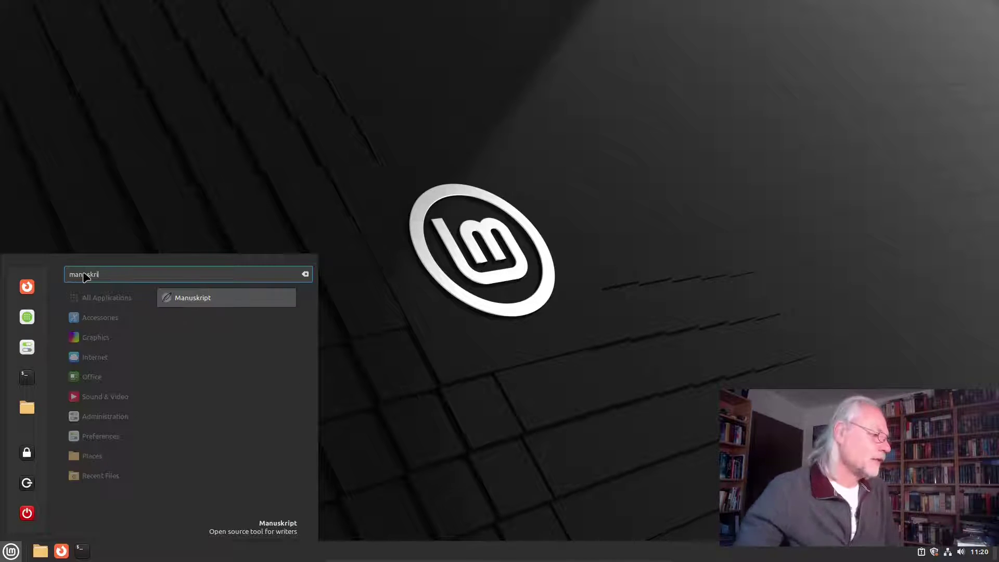
left_click(201, 297)
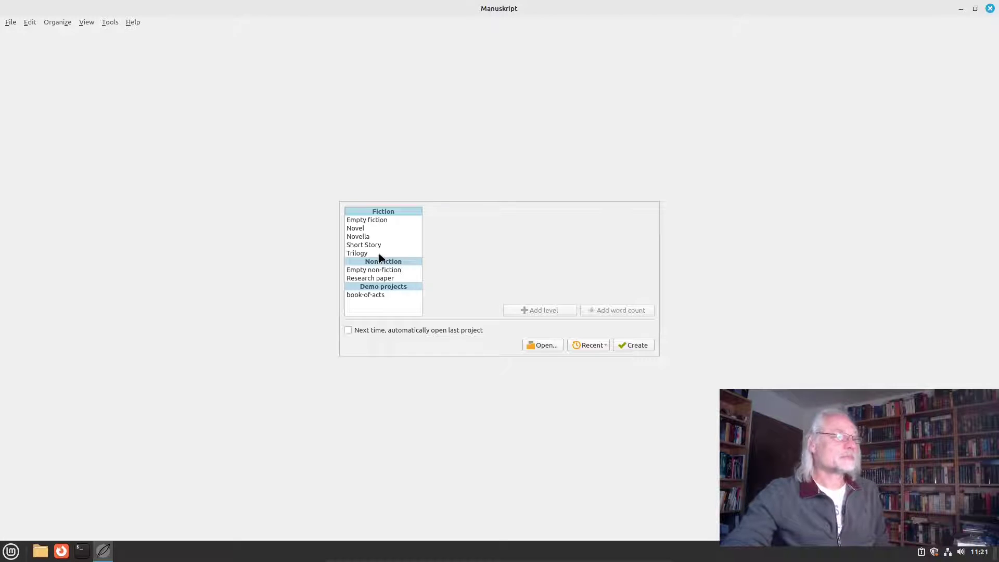
- Create a new project from the Empty fiction template and save it as Bestseller in the home folder
left_click(383, 224)
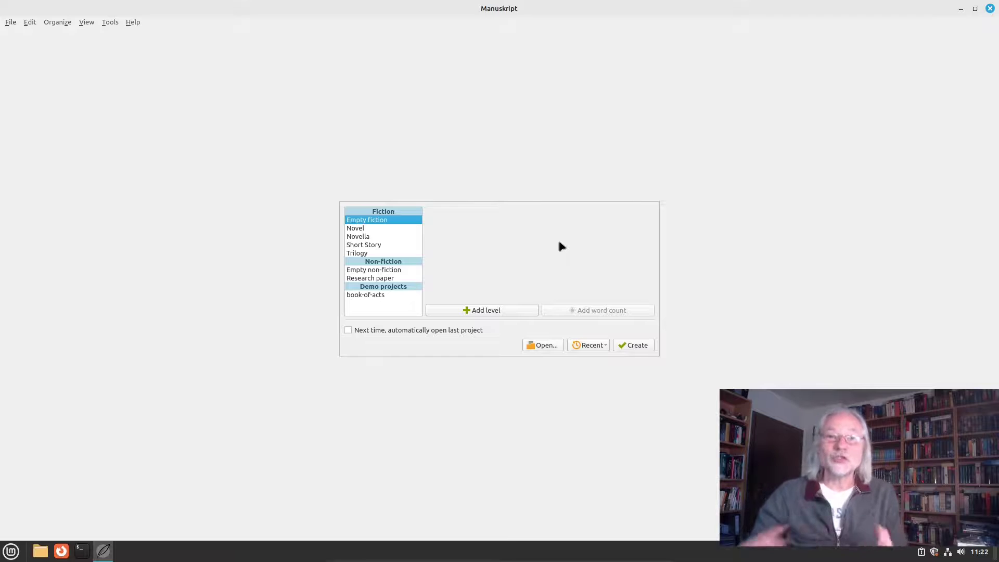
left_click(636, 345)
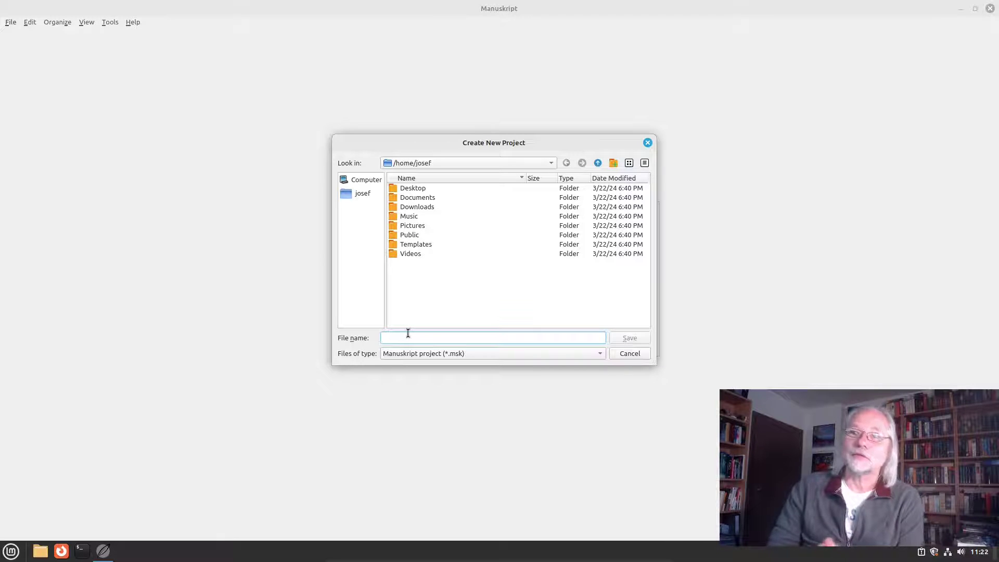
type("Bestseller")
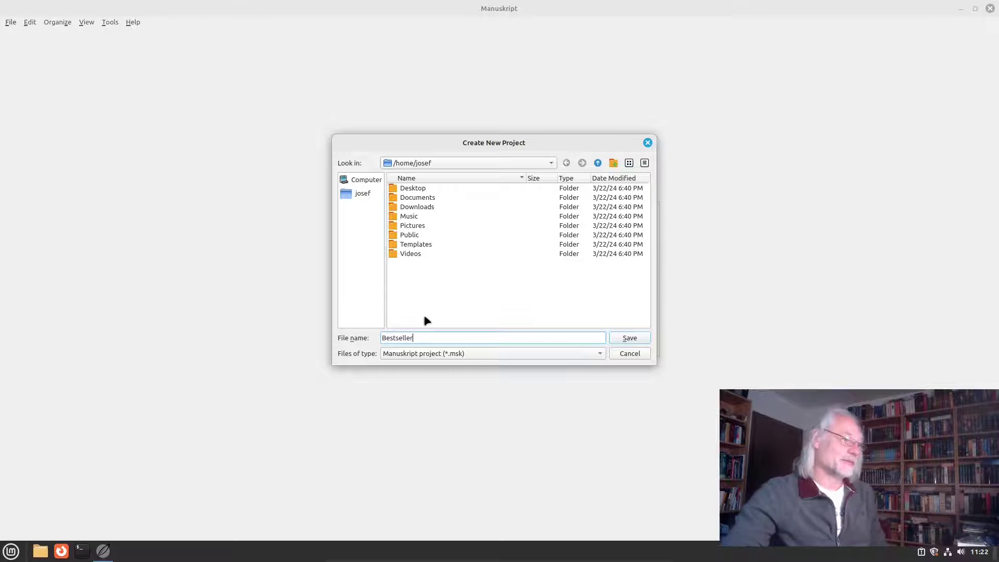
left_click(632, 339)
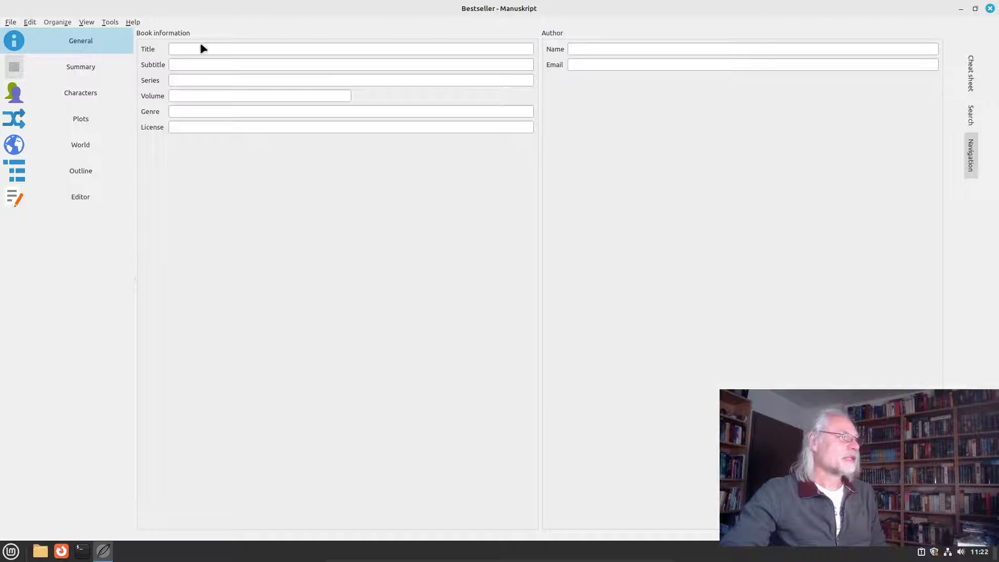
- Set the book's title to Bestseller and its genre to Mystery in the general book information
left_click(200, 48)
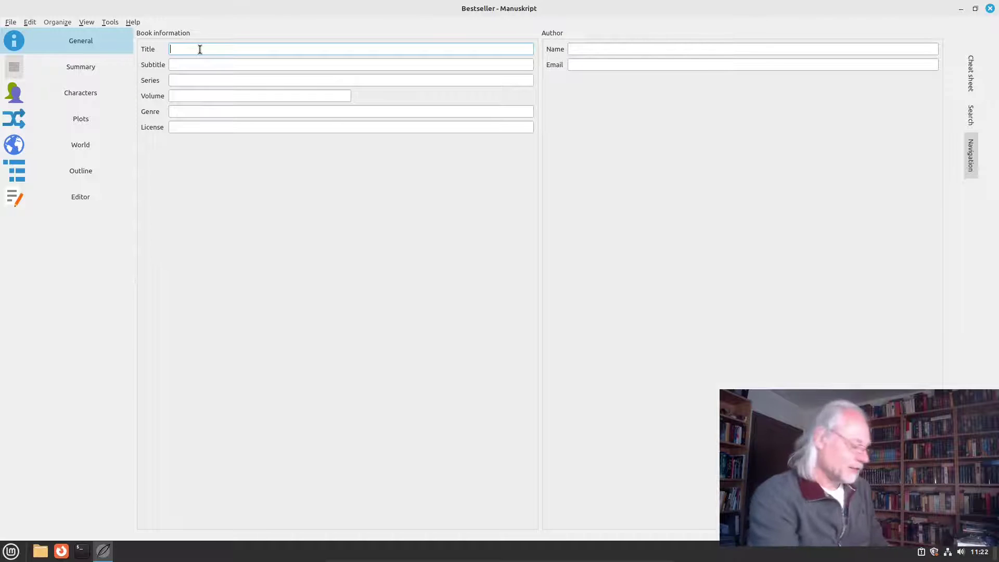
type("Bestseller")
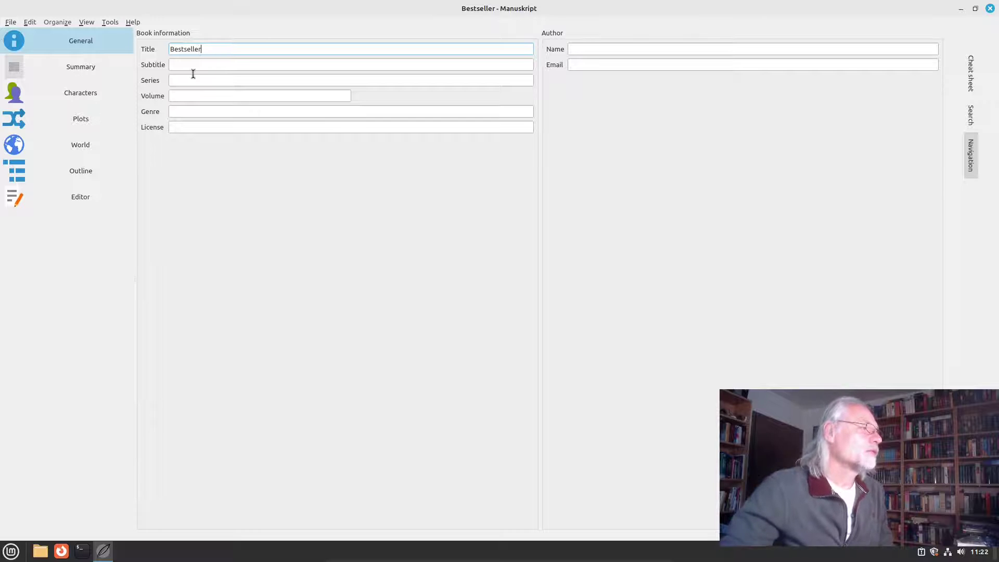
left_click(192, 66)
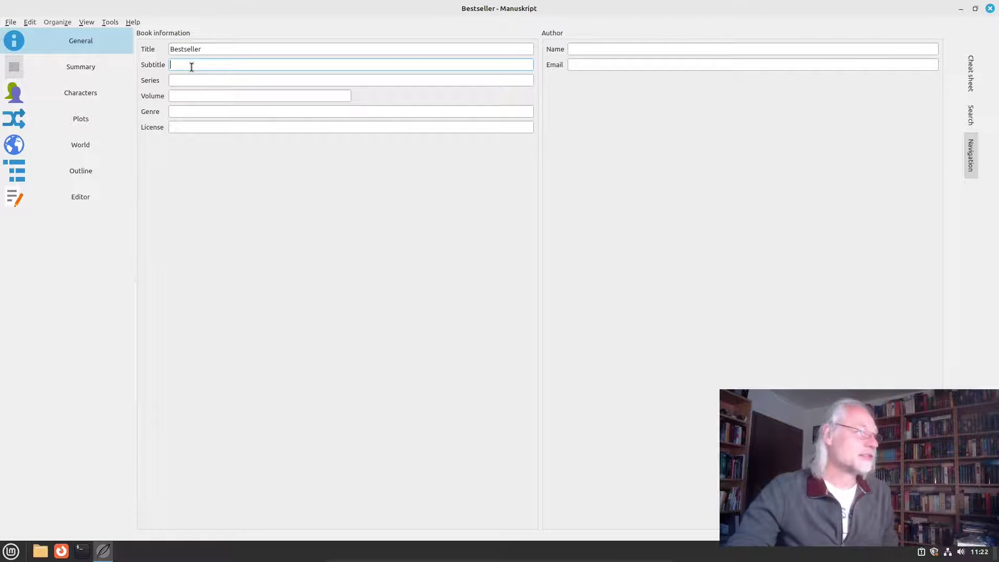
left_click(201, 111)
type("Mystery")
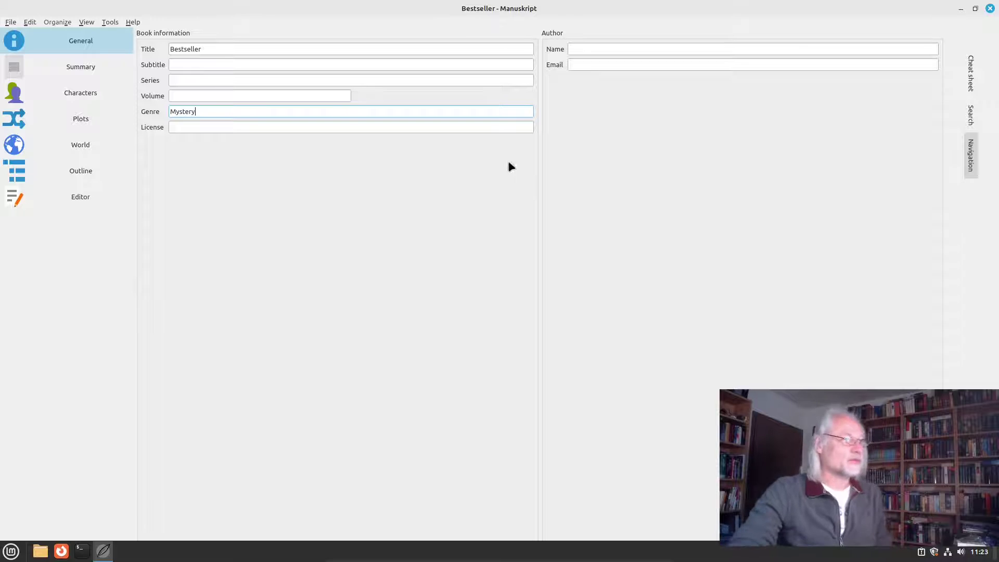
- Enter the author's full name in the general project information
left_click(595, 49)
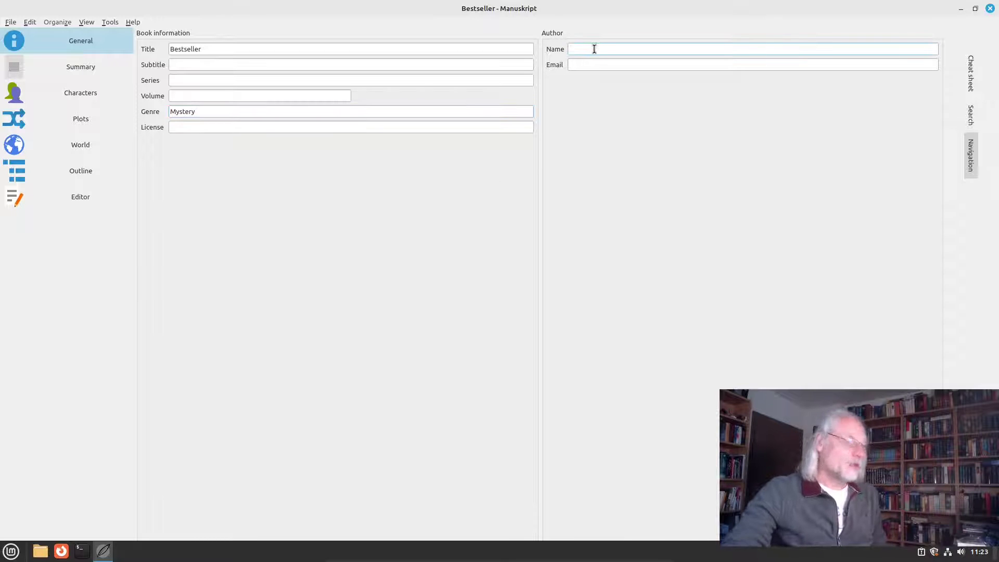
type("Jose")
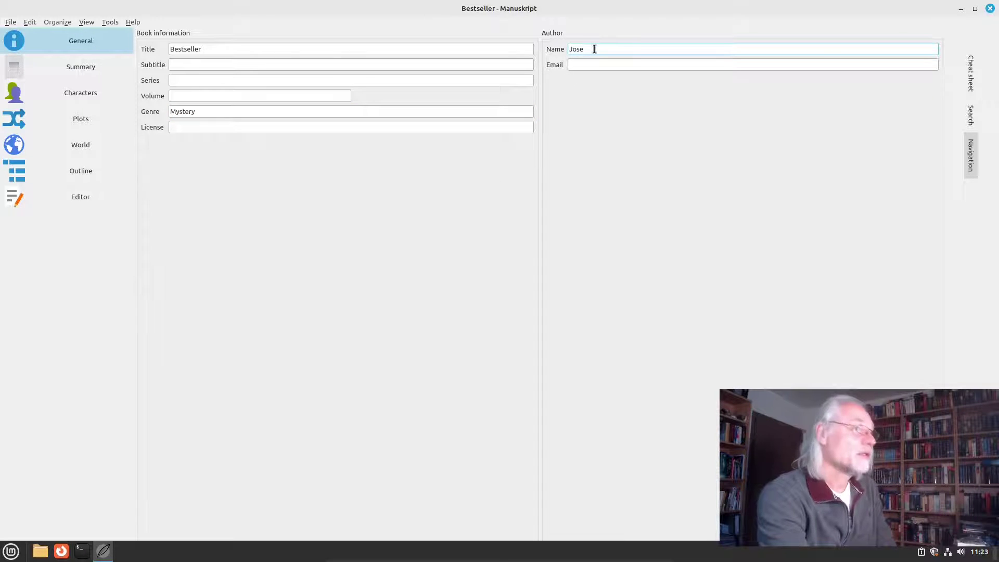
type("f Moser")
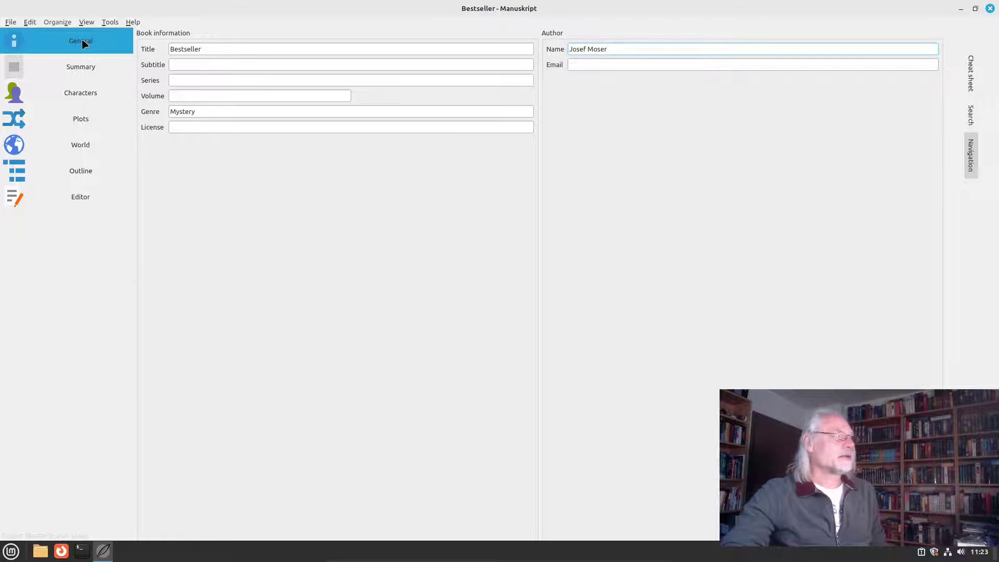
- Write the one sentence summary of the book as "Murder in the Opera"
left_click(78, 73)
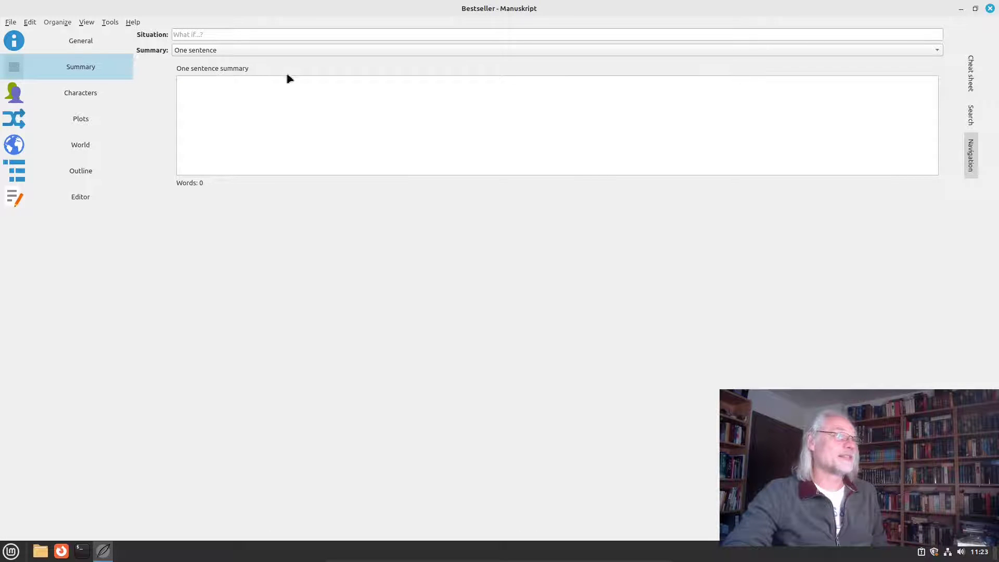
left_click(207, 96)
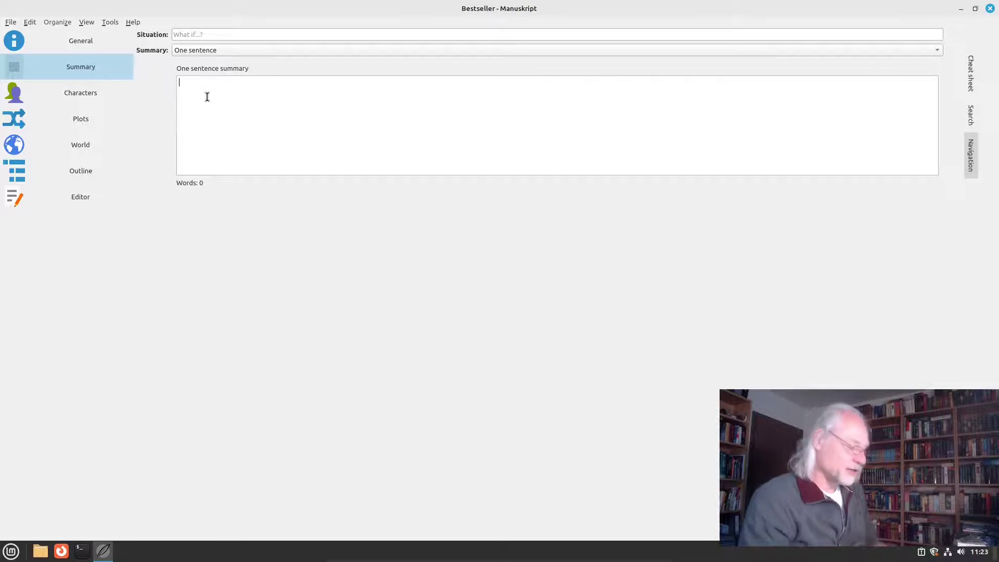
type("Murder i")
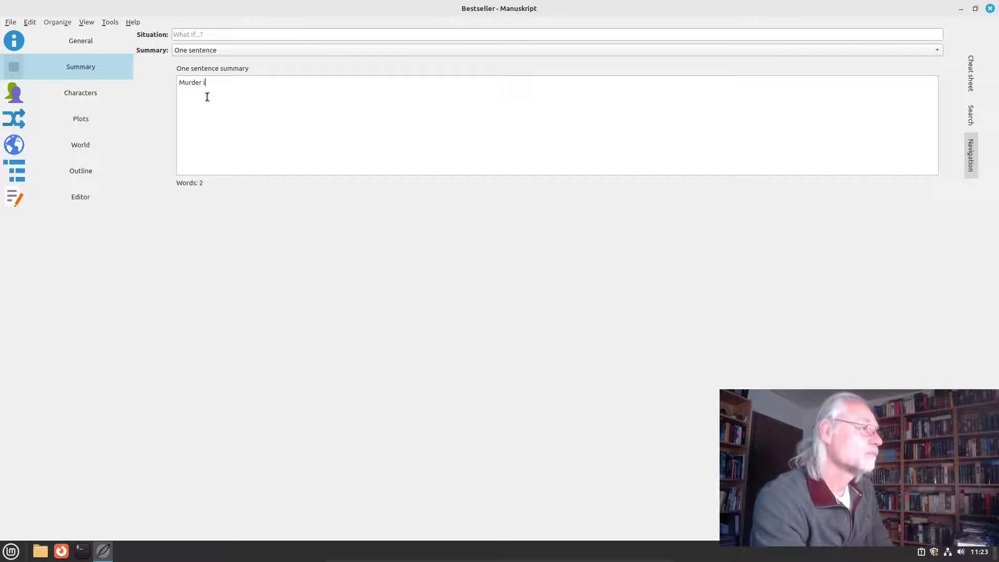
type("n the Opera")
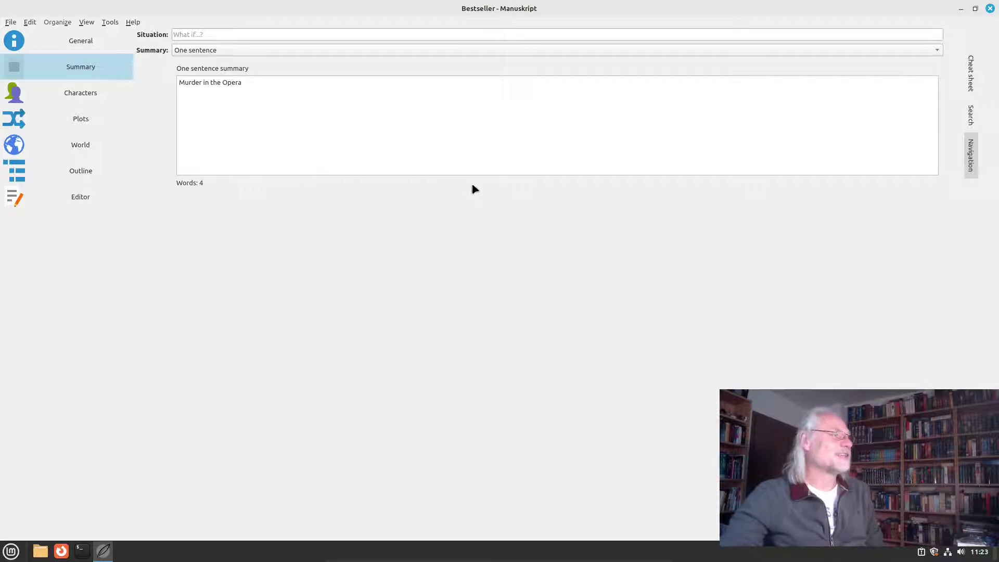
- Add a first character with a full name and set its importance to Main
left_click(89, 96)
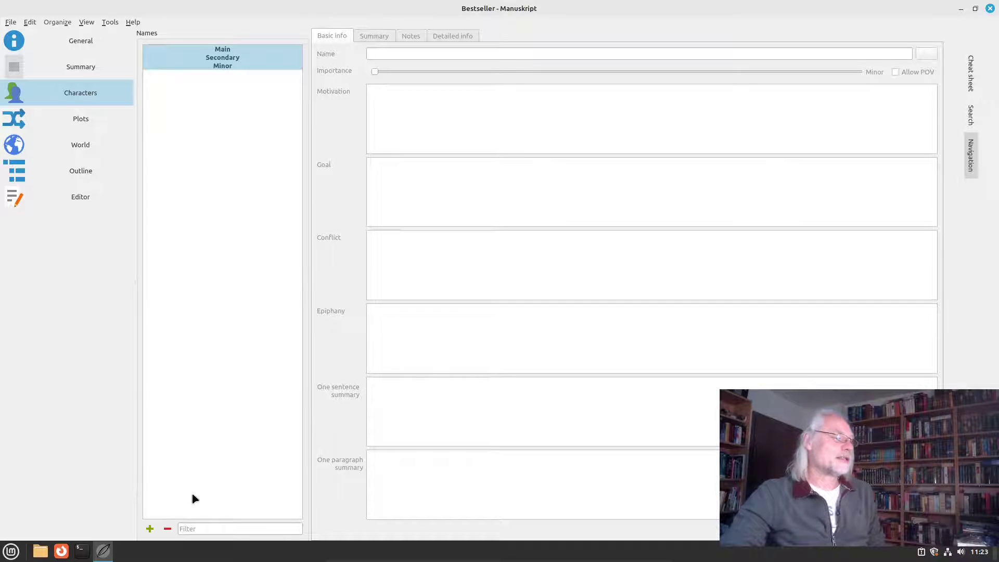
left_click(150, 529)
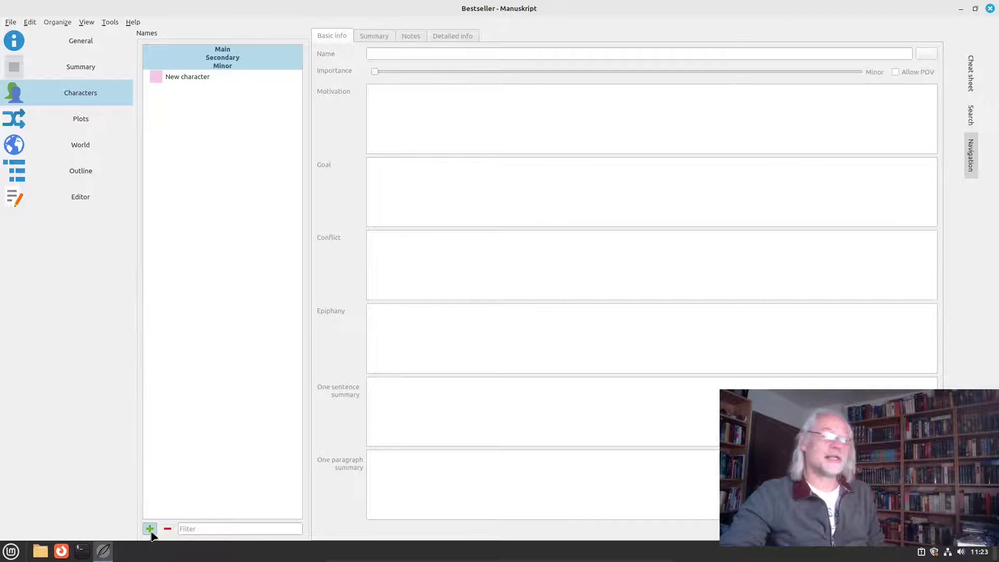
left_click(197, 81)
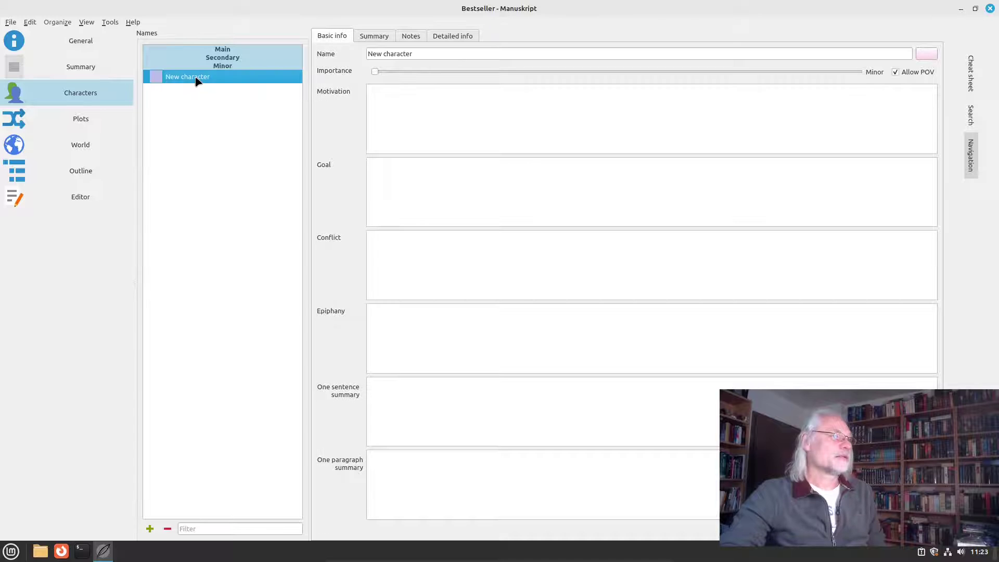
left_click_drag(416, 54, 354, 51)
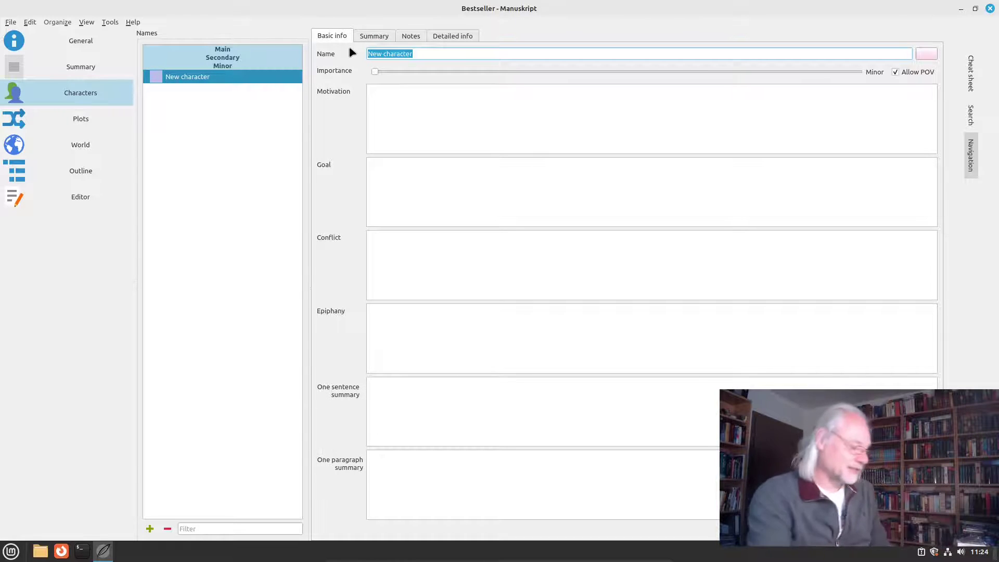
type("Bill Miller")
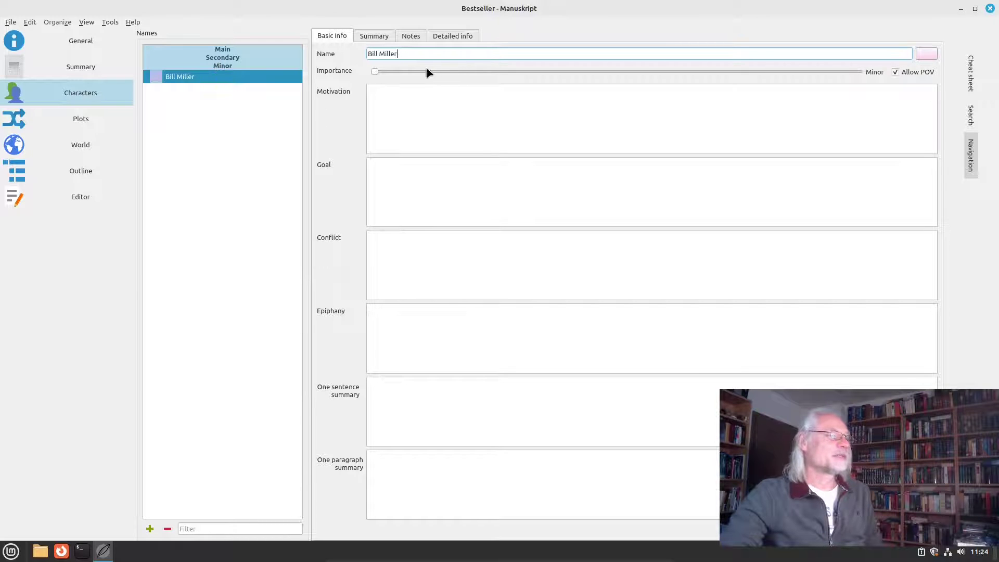
left_click(473, 71)
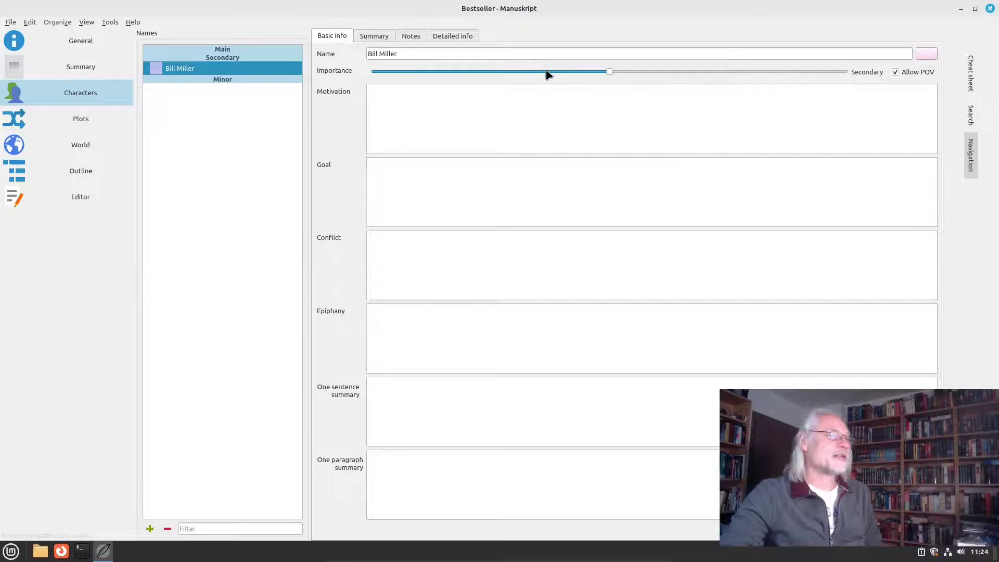
left_click_drag(609, 73, 817, 78)
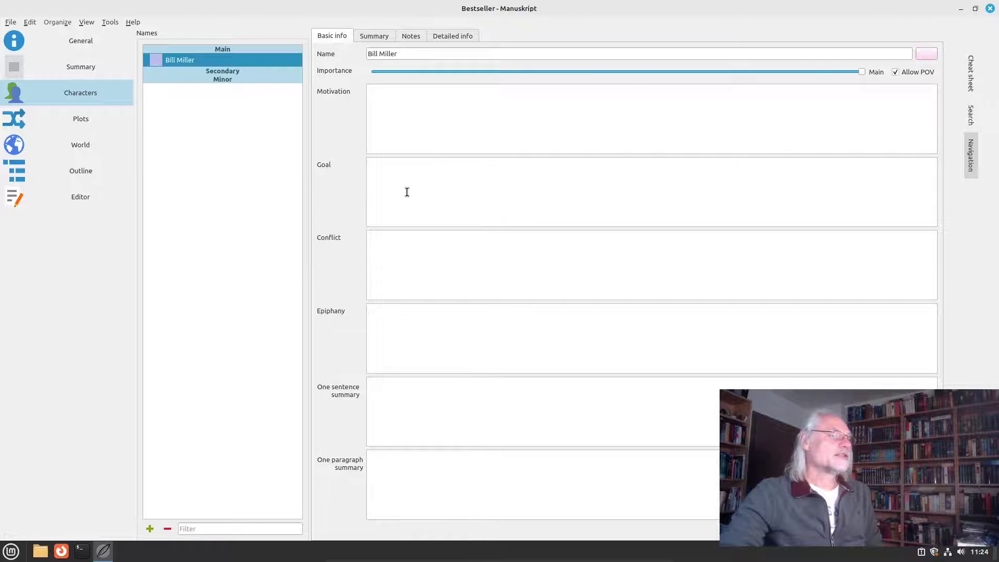
- Describe the first character's conflict as "He is the victim"
left_click(391, 252)
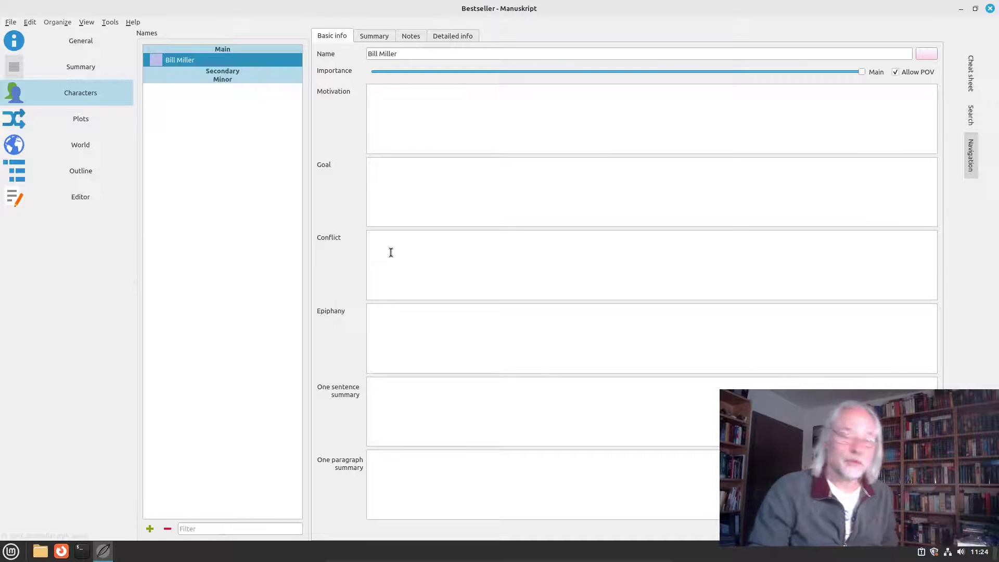
type("He")
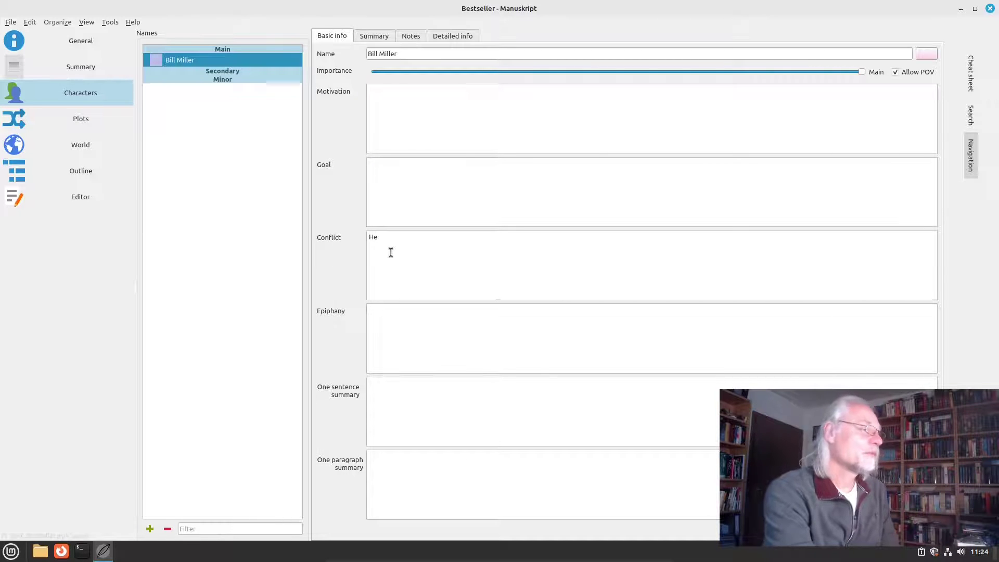
type(" is the victiom")
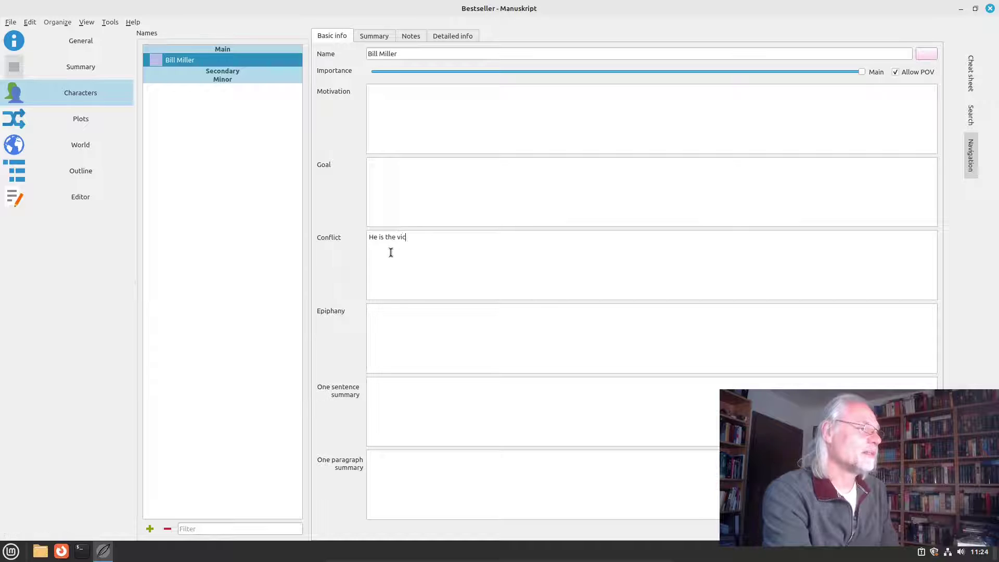
key("BackSpace")
key("BackSpace")
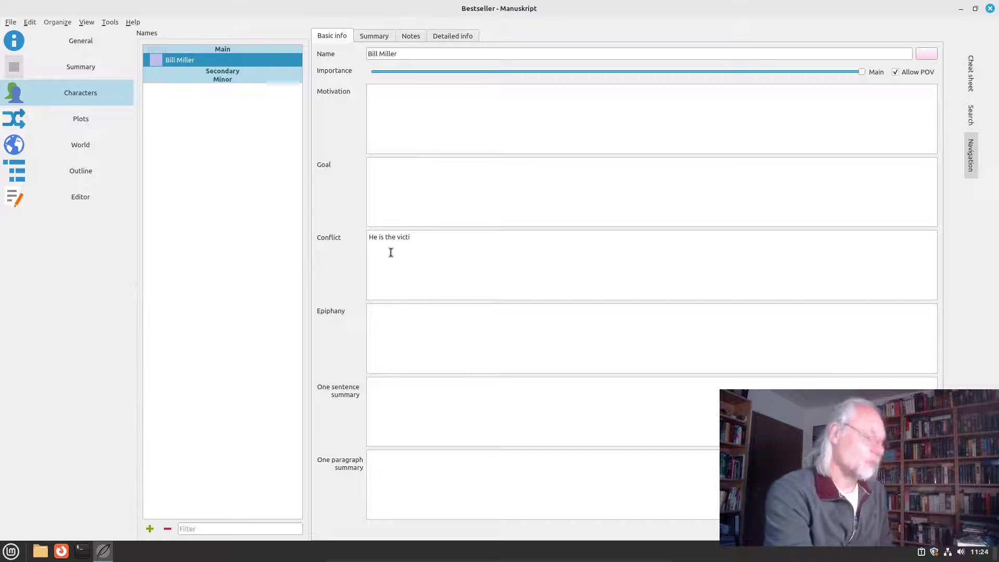
type("m")
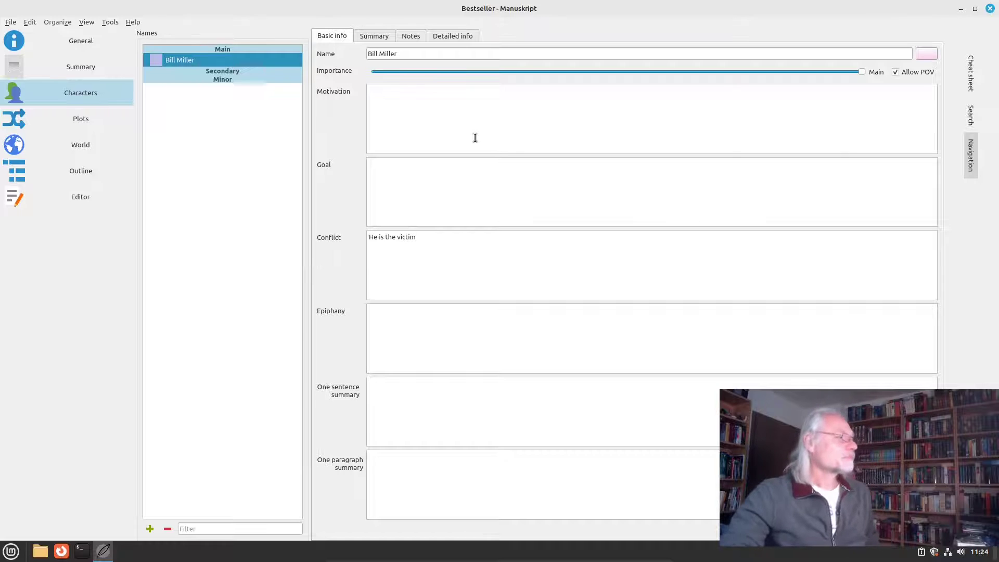
- Add a second character in the Main group and replace its placeholder name with a full name
left_click(150, 529)
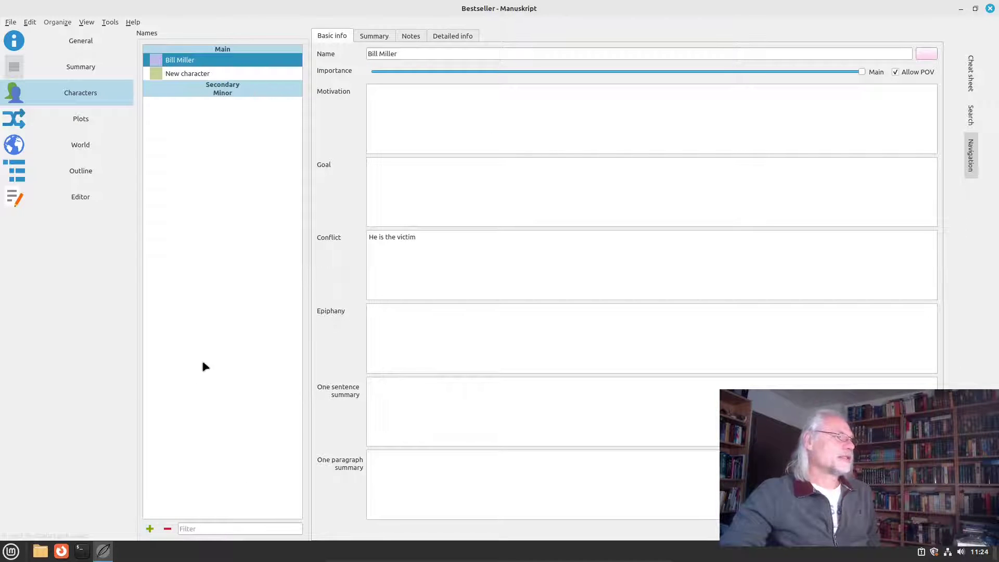
left_click(195, 77)
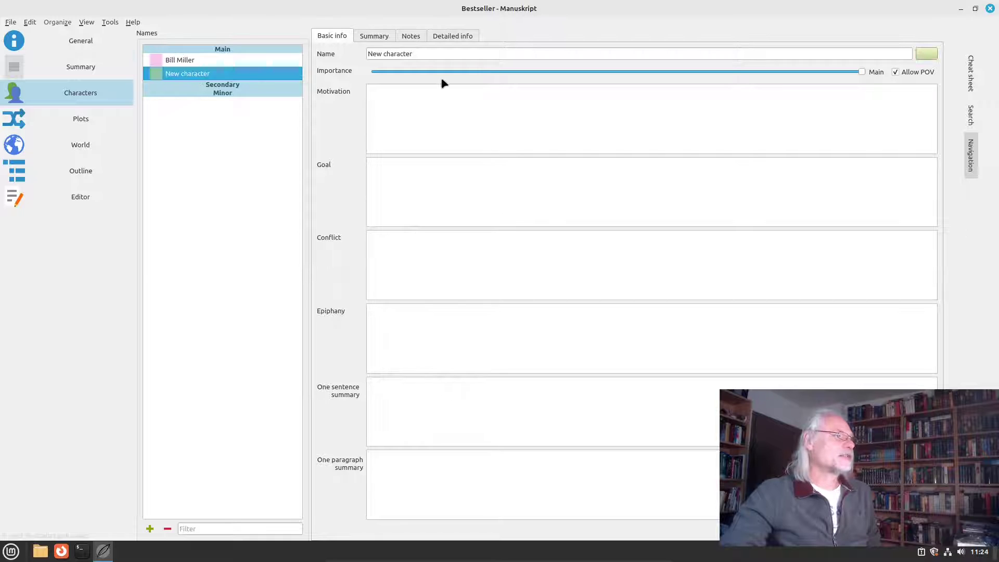
left_click(420, 54)
left_click_drag(419, 54, 320, 46)
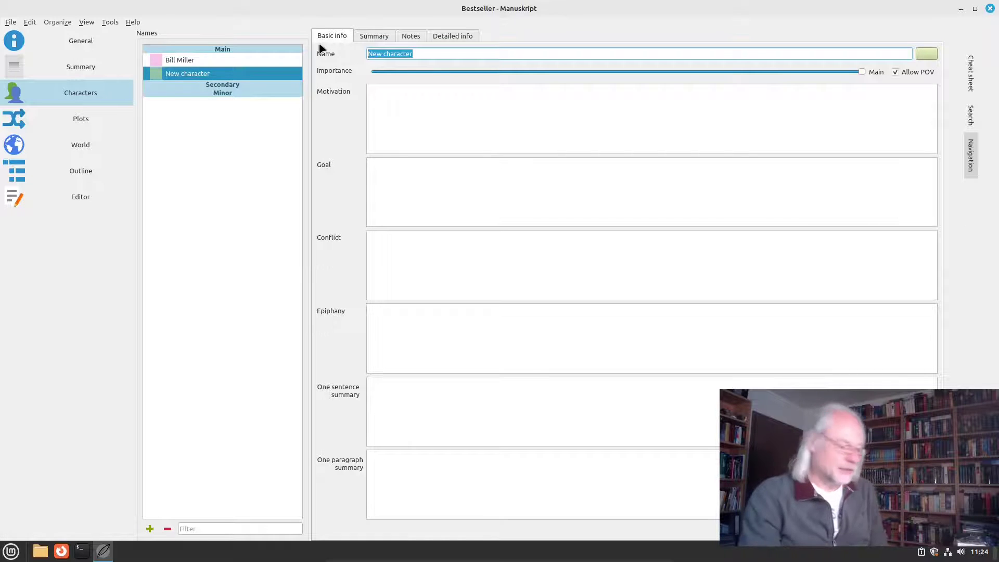
type("Ed")
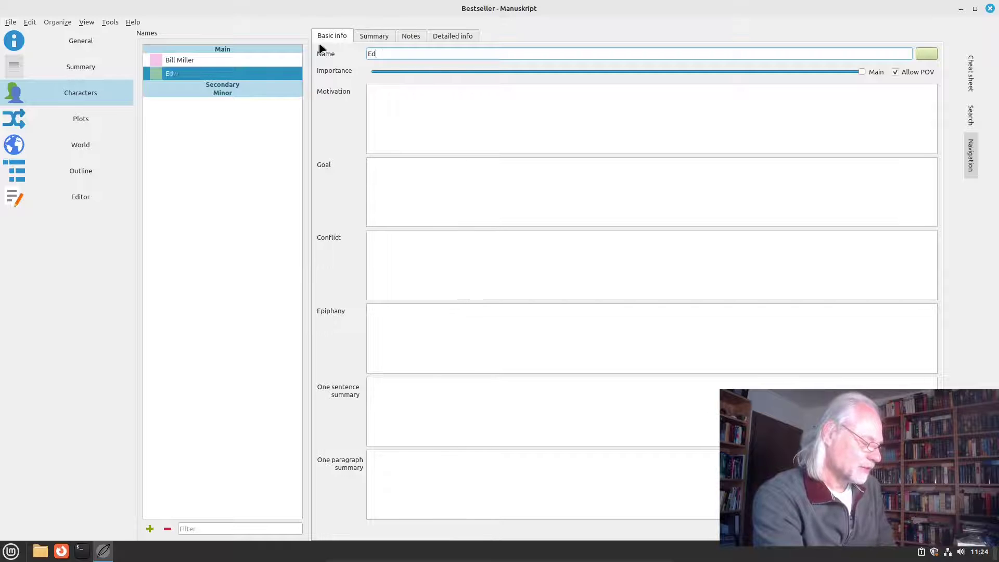
type("ward Snyder")
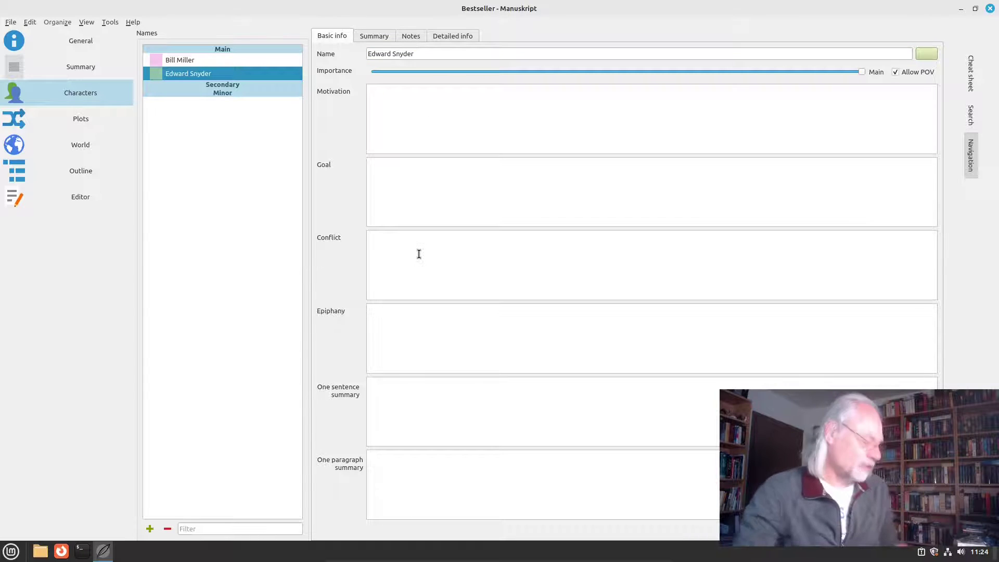
- Describe the second character's conflict as "Murderer"
type("Murdere")
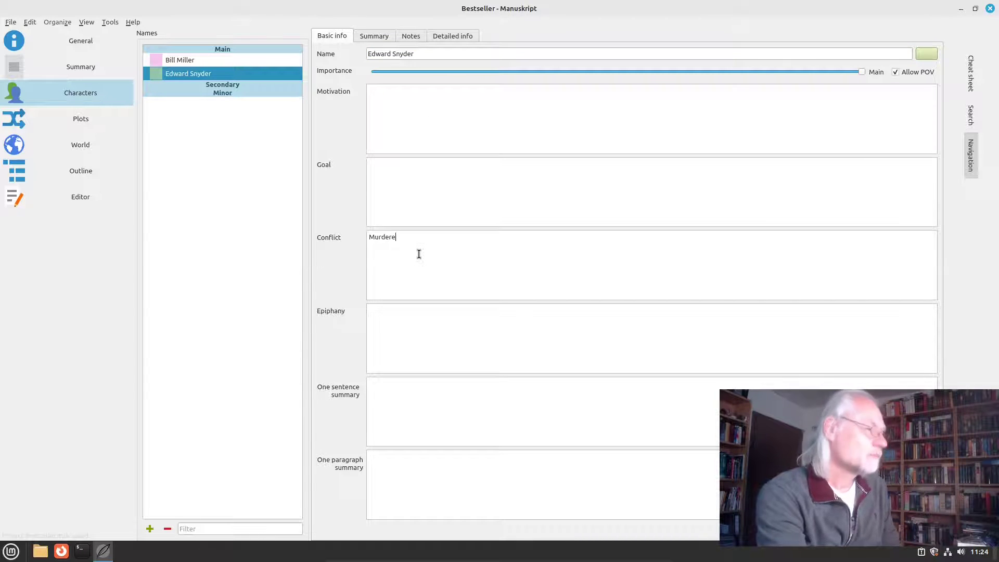
type("r")
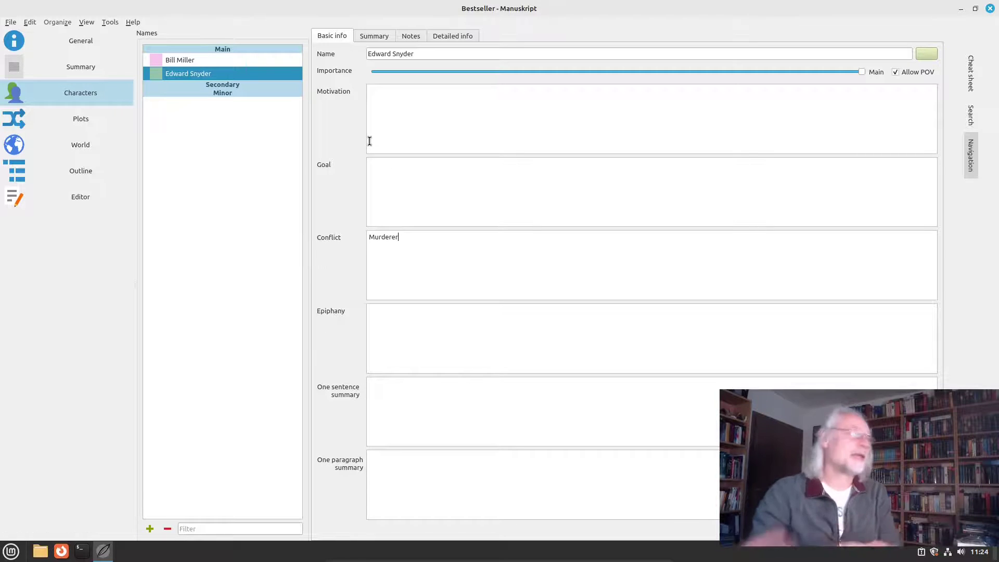
- Add an item to the story world and name it New York
left_click(86, 127)
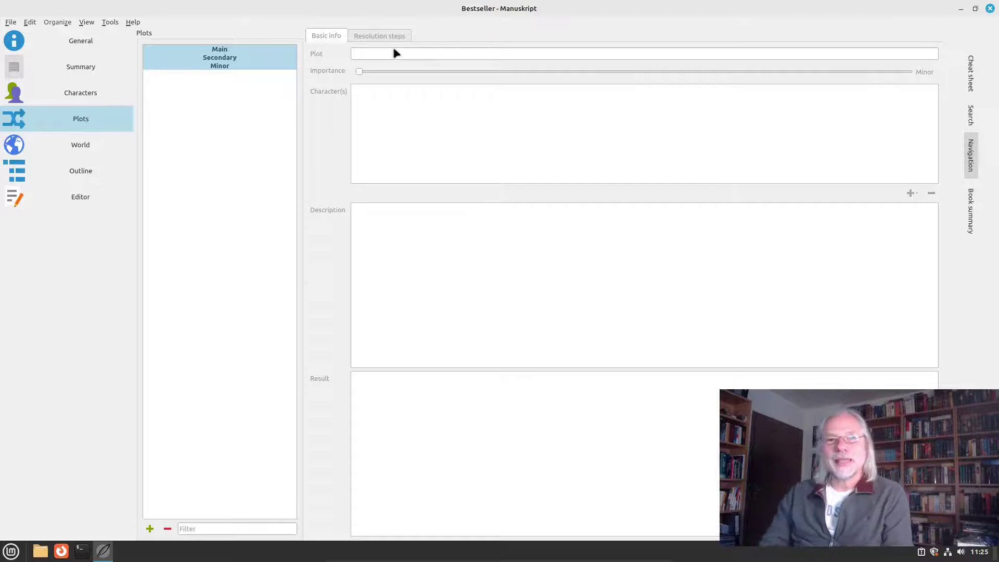
left_click(120, 147)
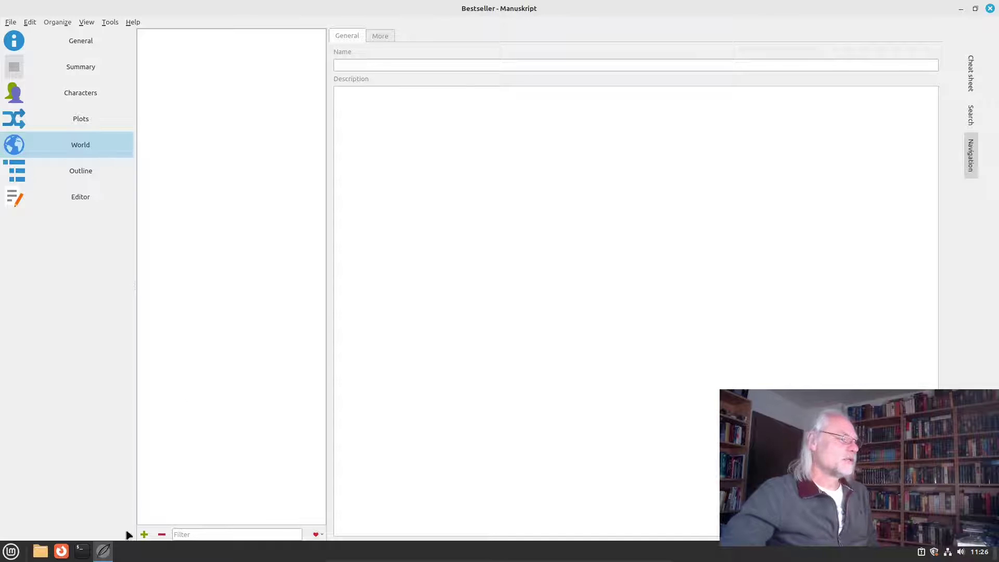
left_click(144, 534)
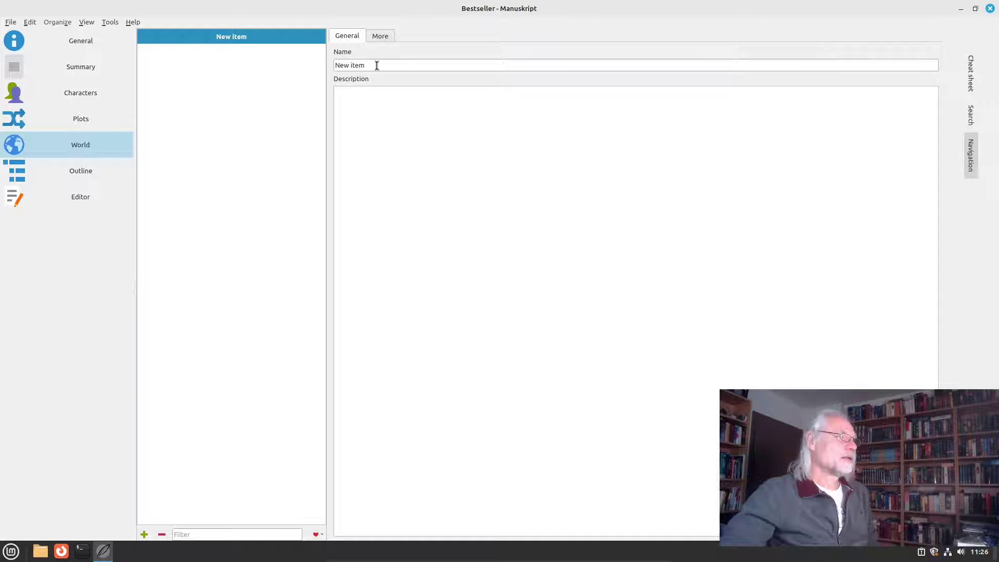
left_click_drag(359, 65, 290, 63)
type("New ")
type("y")
key("BackSpace")
type("York")
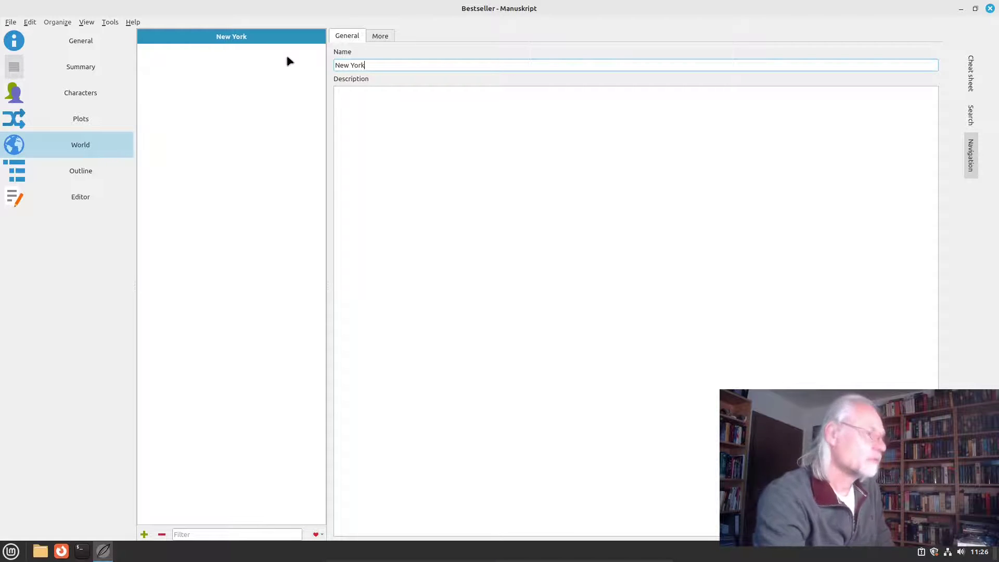
left_click(376, 94)
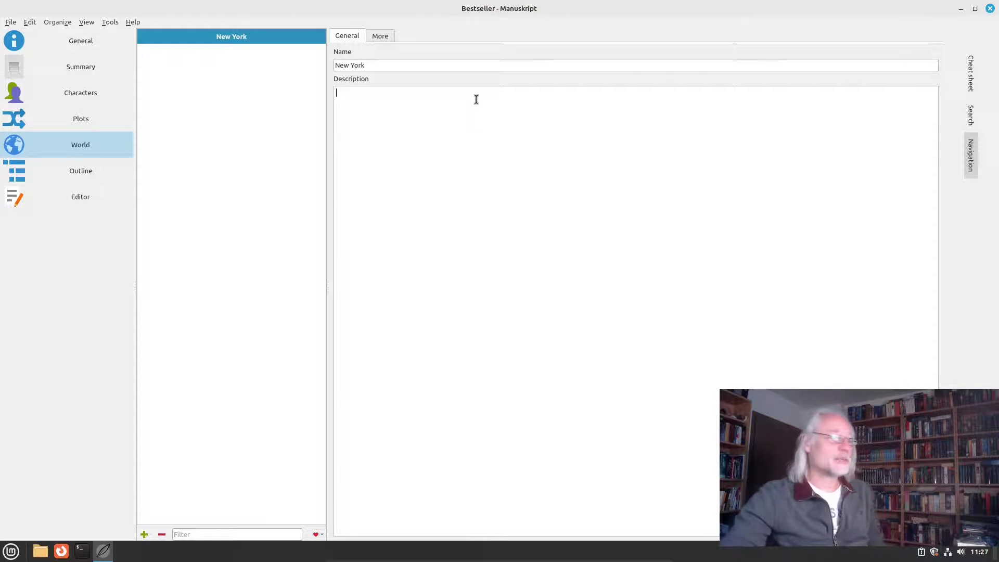
- Add a folder to the outline and rename it Chapter 1
left_click(92, 174)
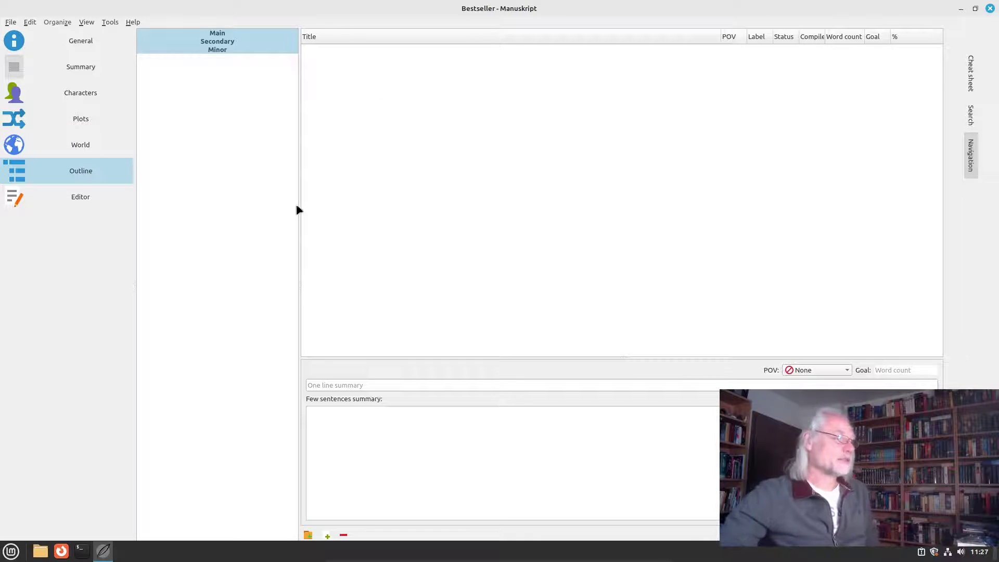
left_click(309, 536)
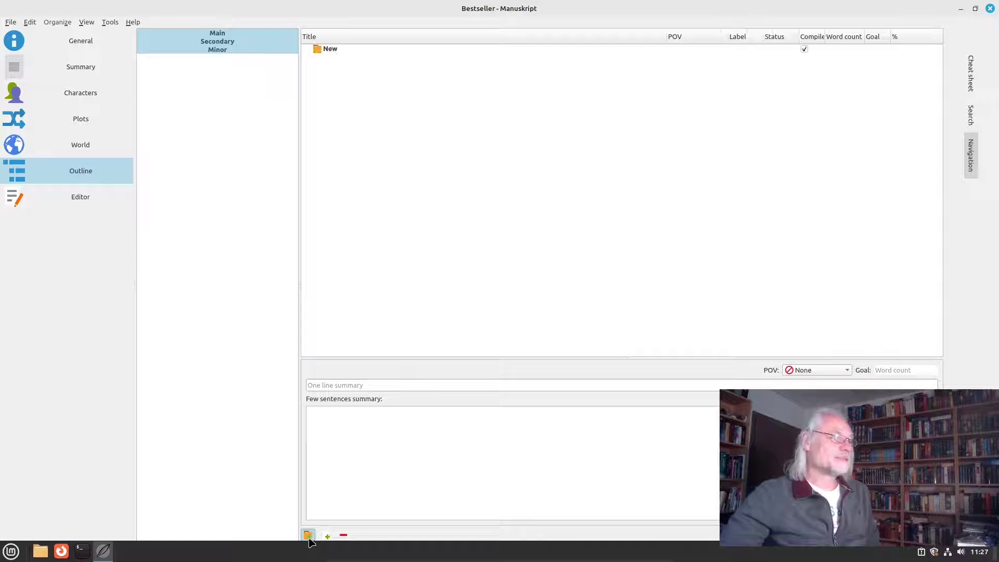
right_click(335, 52)
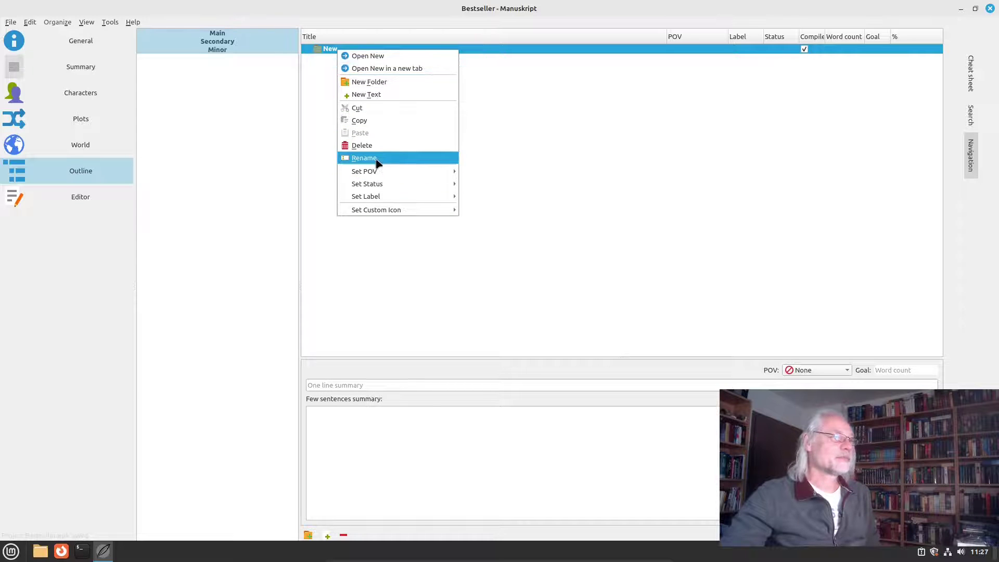
left_click(380, 159)
type("Chapter 1")
left_click(373, 105)
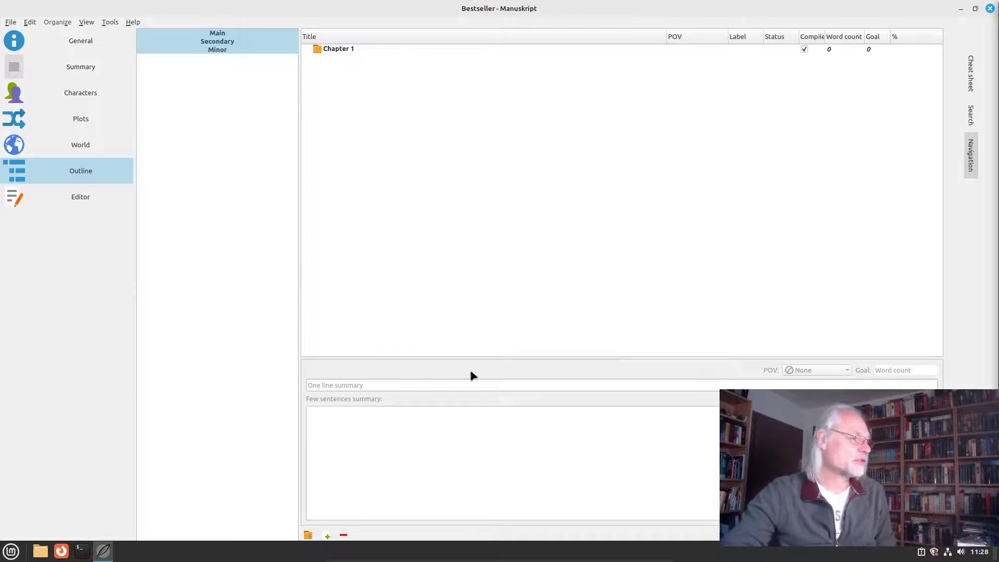
- Add four more top-level folders to the outline below Chapter 1
left_click(308, 536)
left_click(308, 536)
left_click(309, 537)
left_click(309, 536)
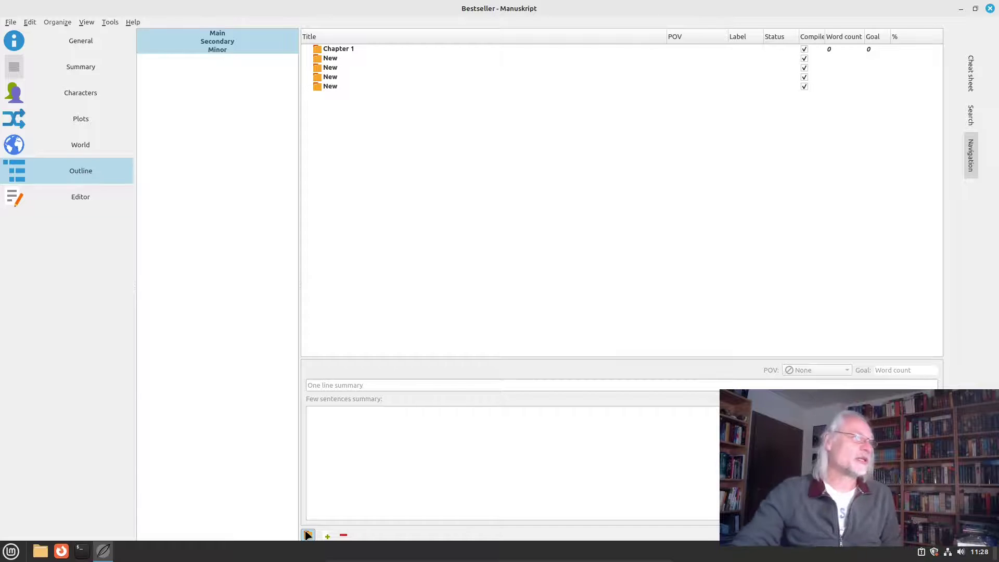
- Add a text inside Chapter 1 and title it with the first character's first name followed by "at home"
left_click(346, 48)
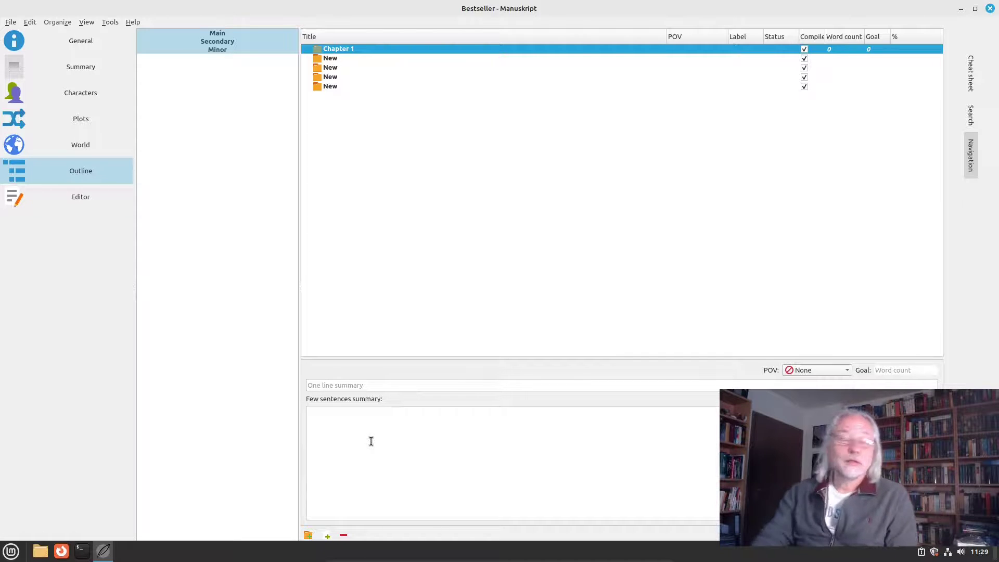
left_click(326, 536)
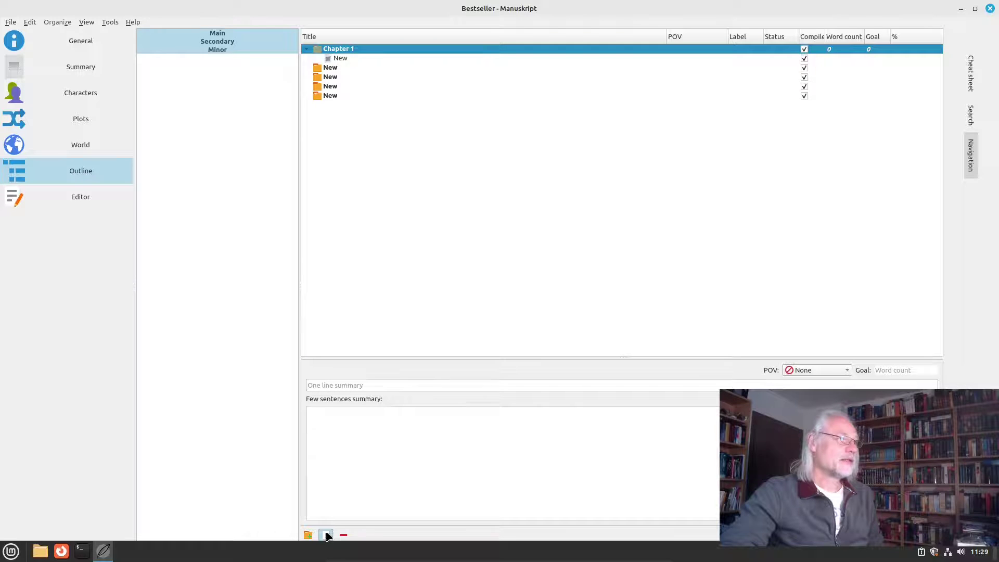
left_click(341, 59)
right_click(344, 63)
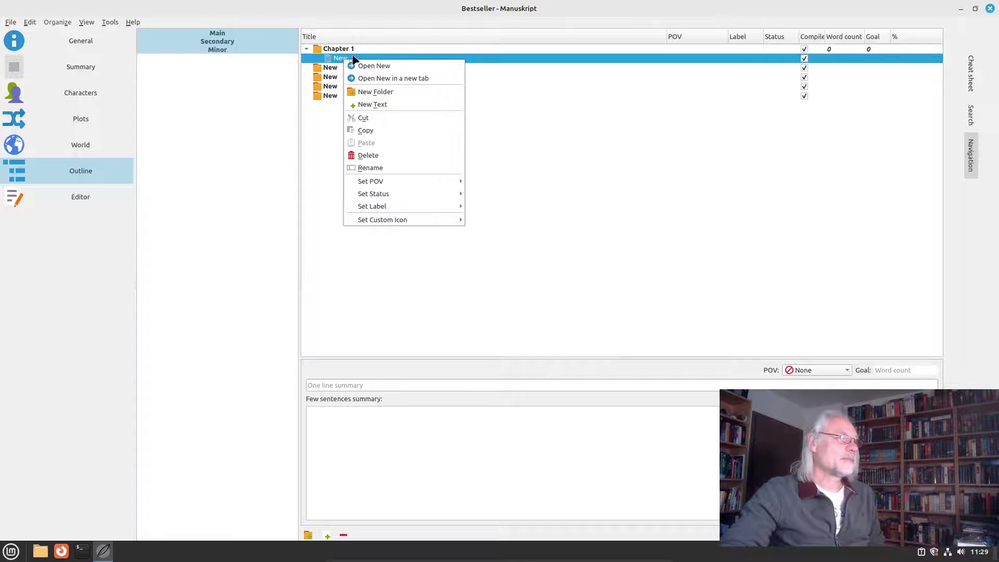
left_click(387, 167)
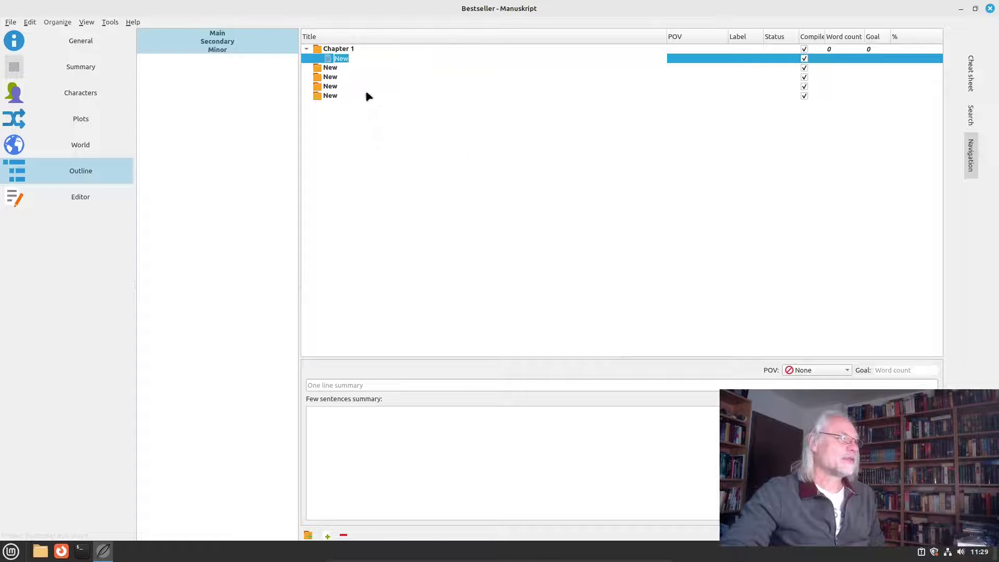
type("Bi")
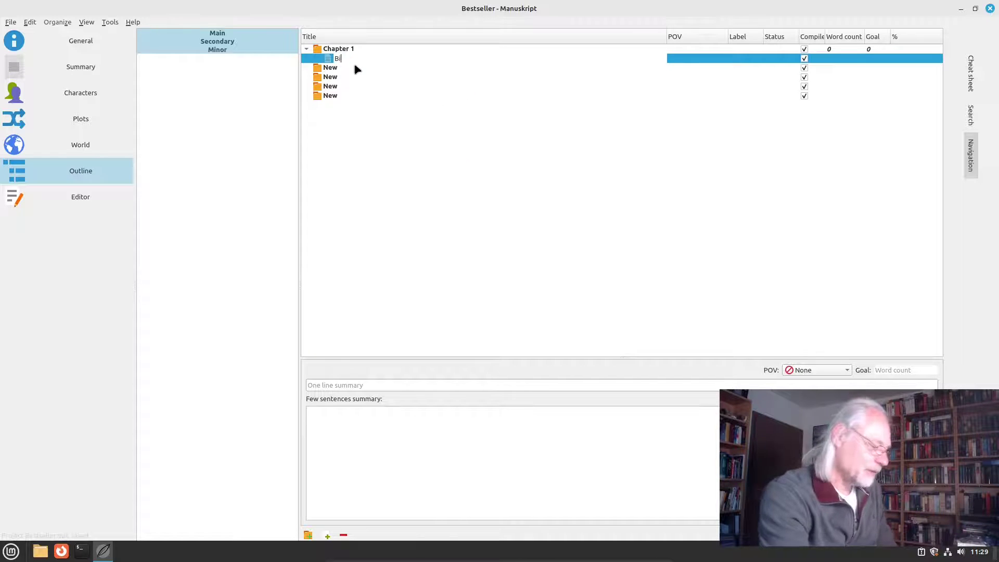
type("ll at home")
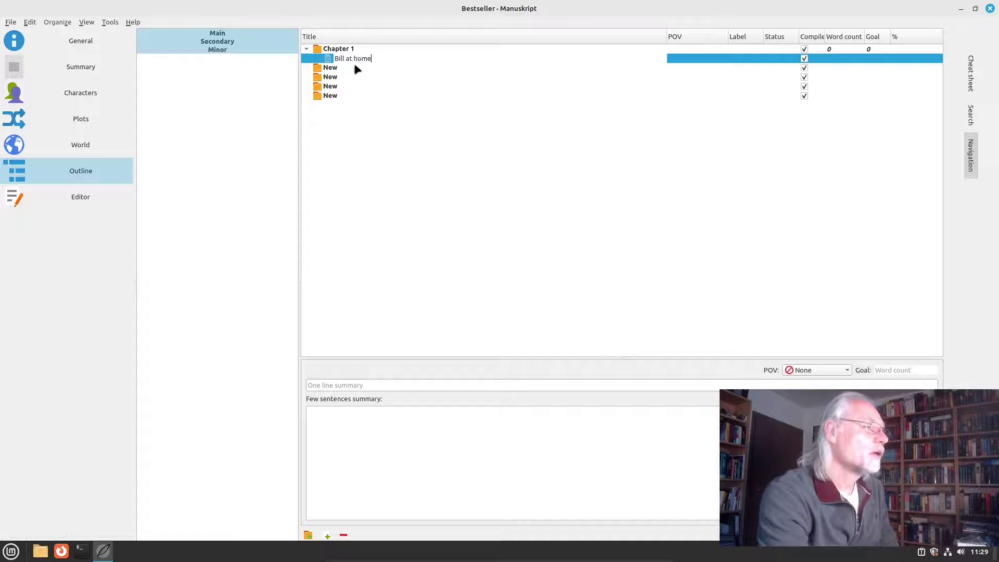
left_click(437, 189)
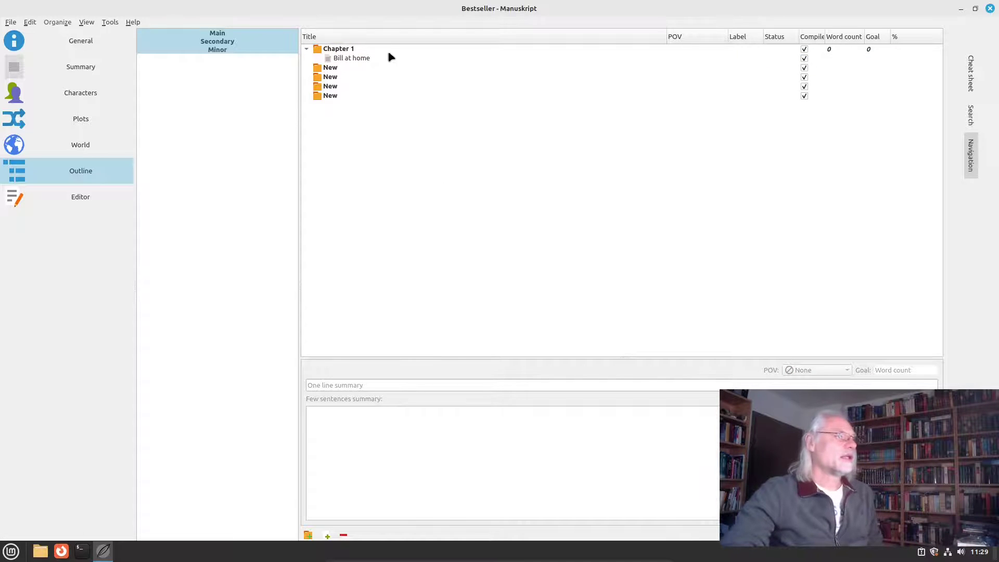
- Add a second text to Chapter 1 and title it with the first character's first name followed by "at work"
left_click(352, 48)
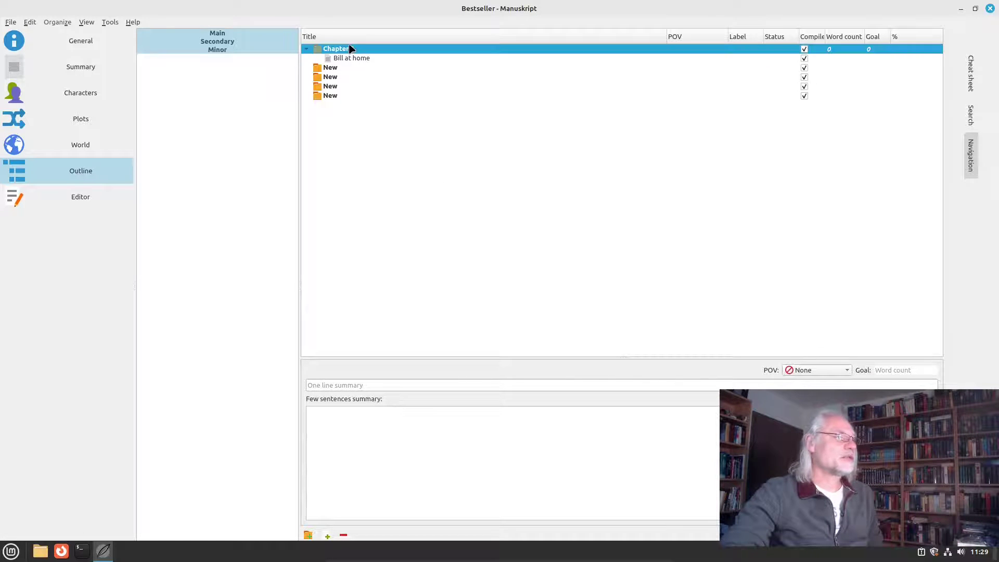
left_click(327, 536)
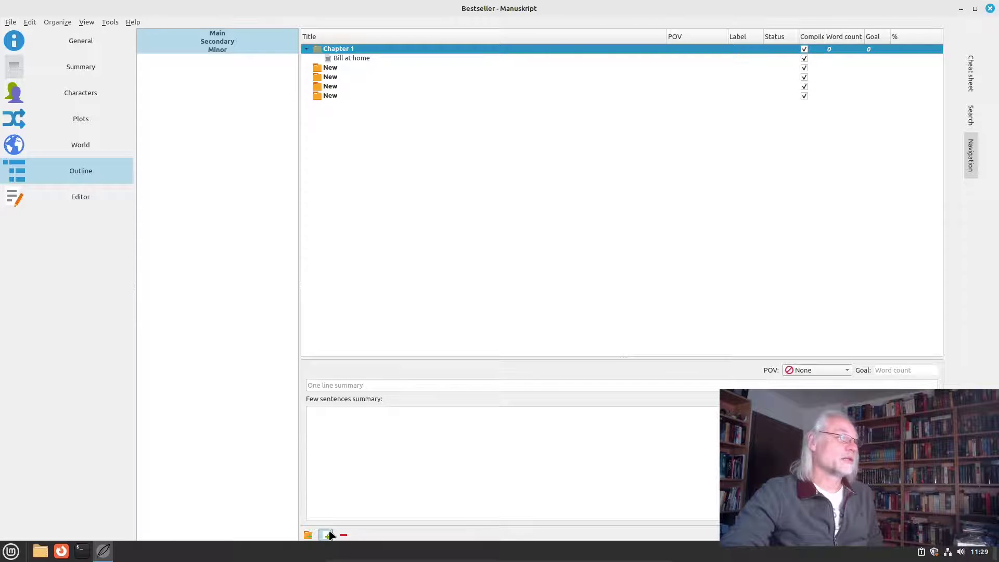
left_click(345, 67)
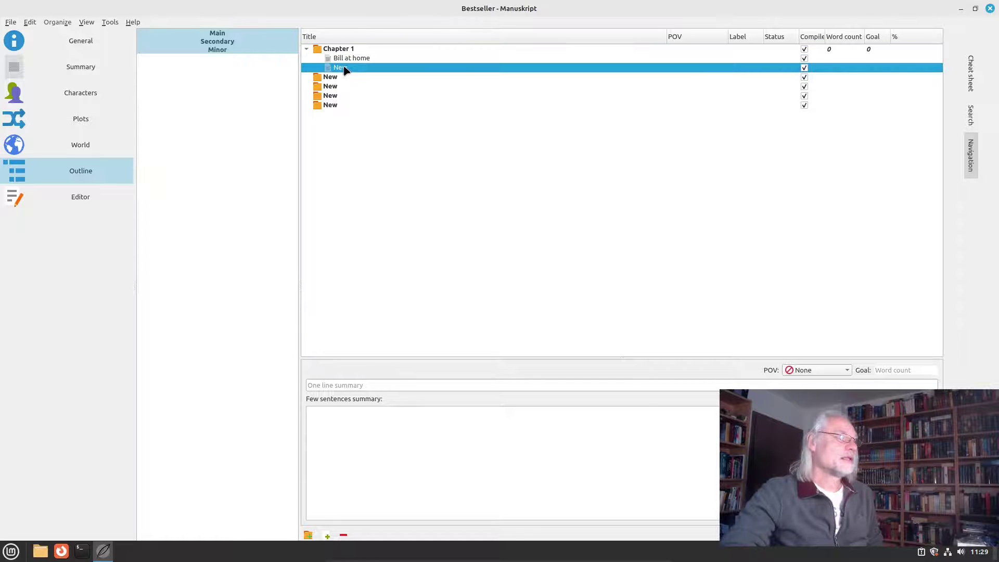
right_click(345, 67)
left_click(371, 174)
type("Bill at work")
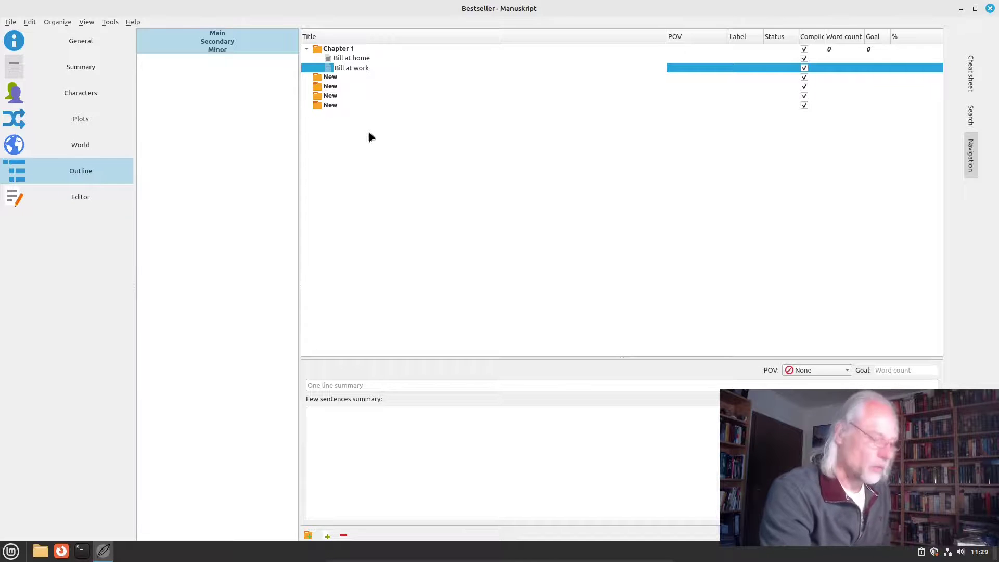
key("Return")
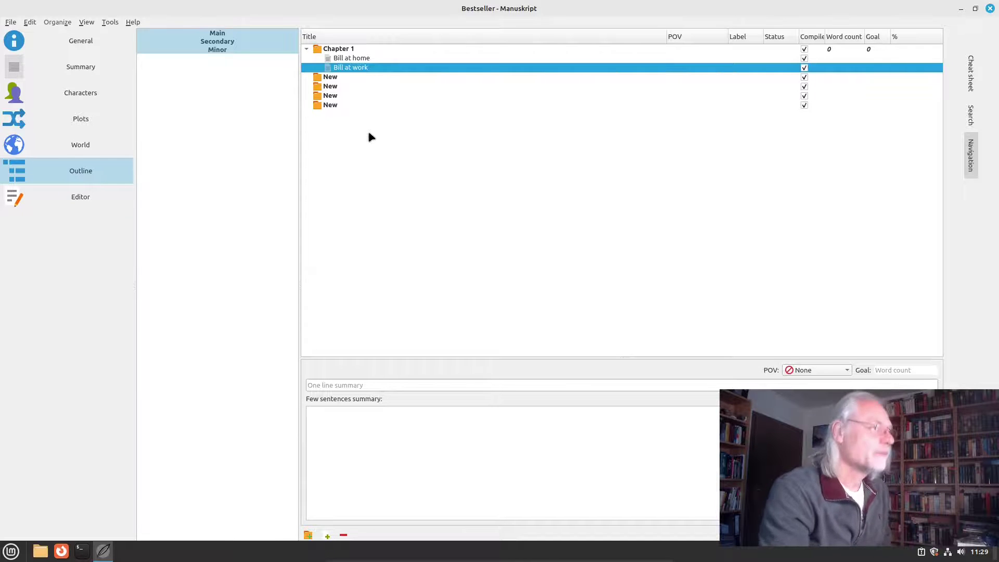
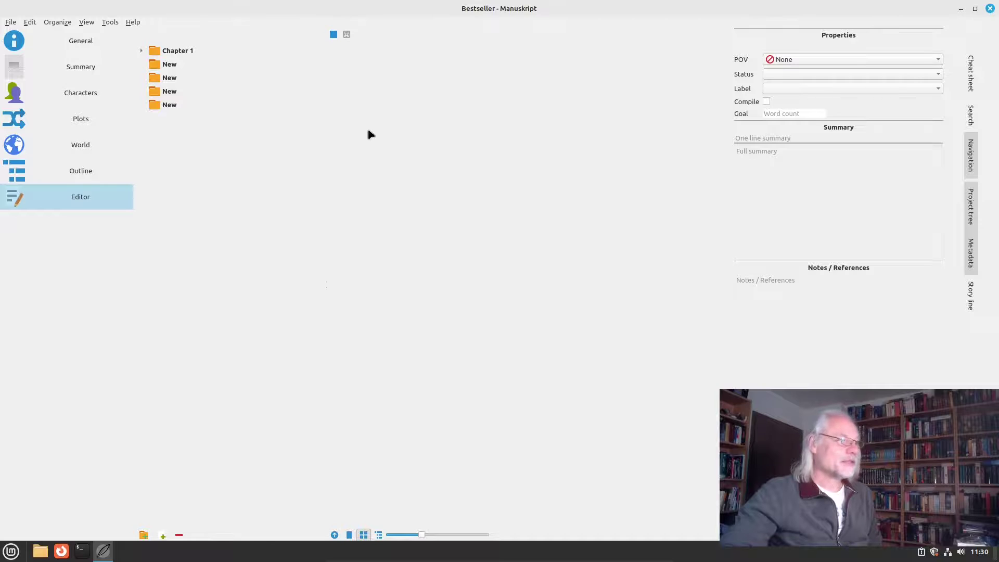
- Open the "at home" text of Chapter 1 in the Editor and set its POV to the first main character
left_click(96, 190)
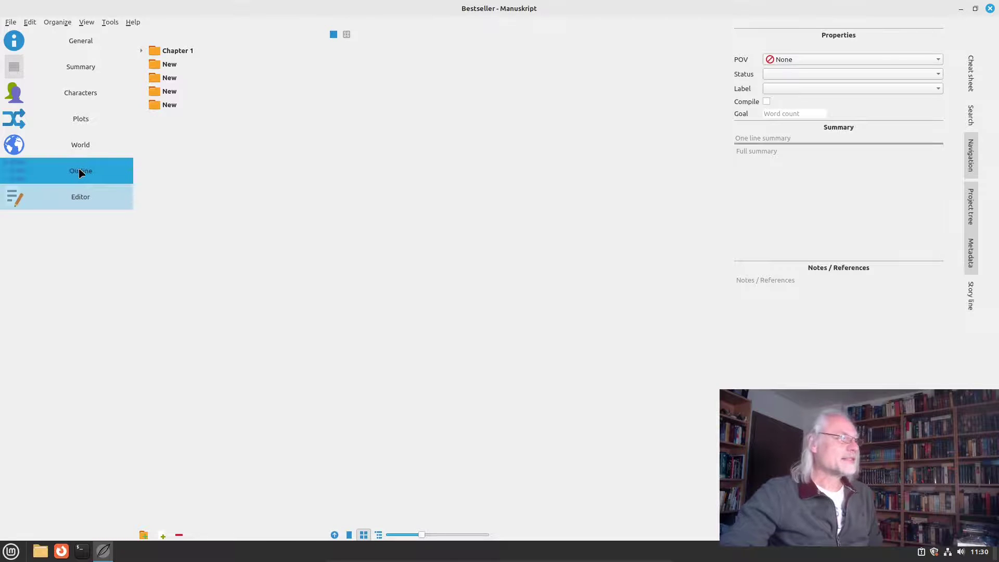
left_click(141, 51)
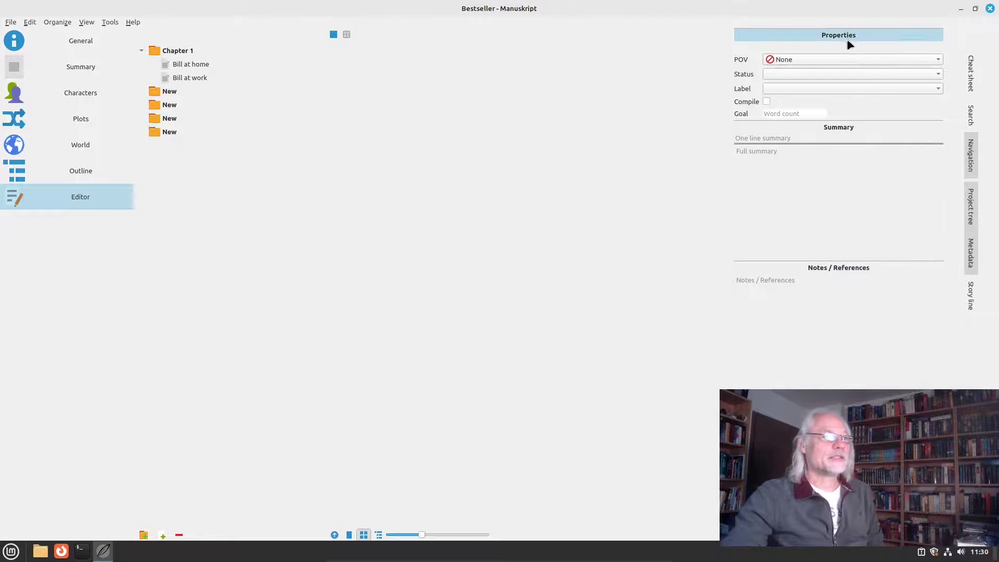
left_click(188, 68)
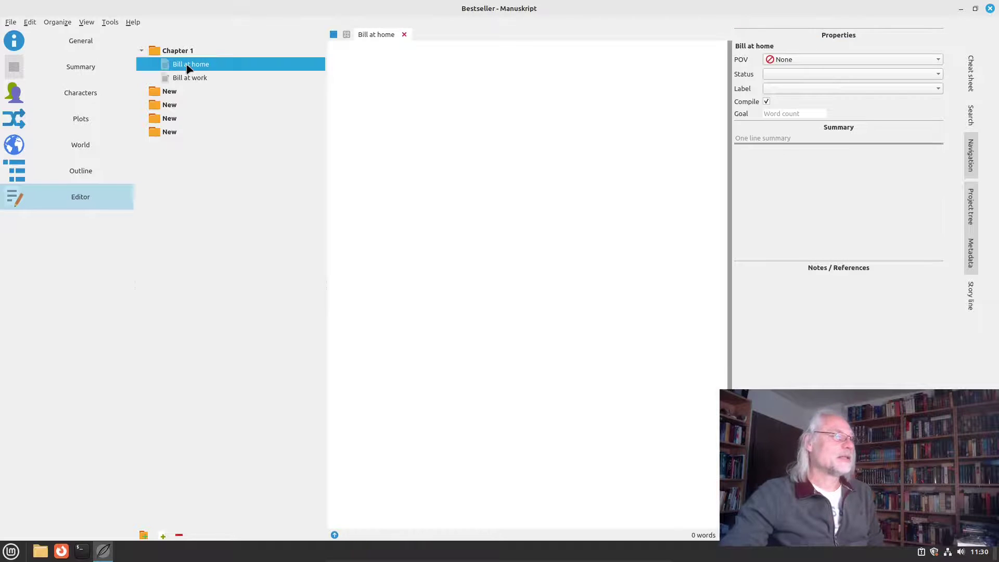
left_click(788, 61)
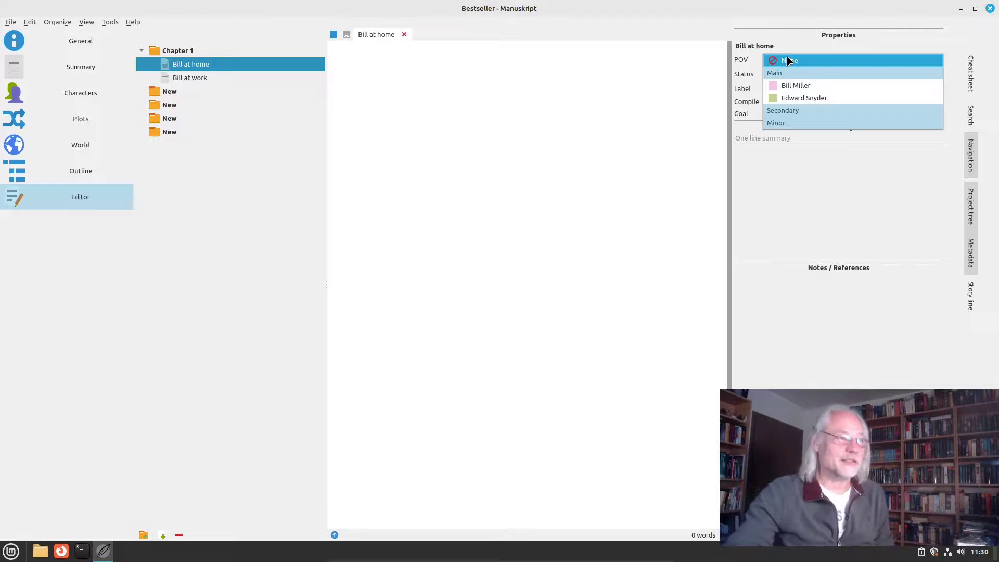
left_click(800, 85)
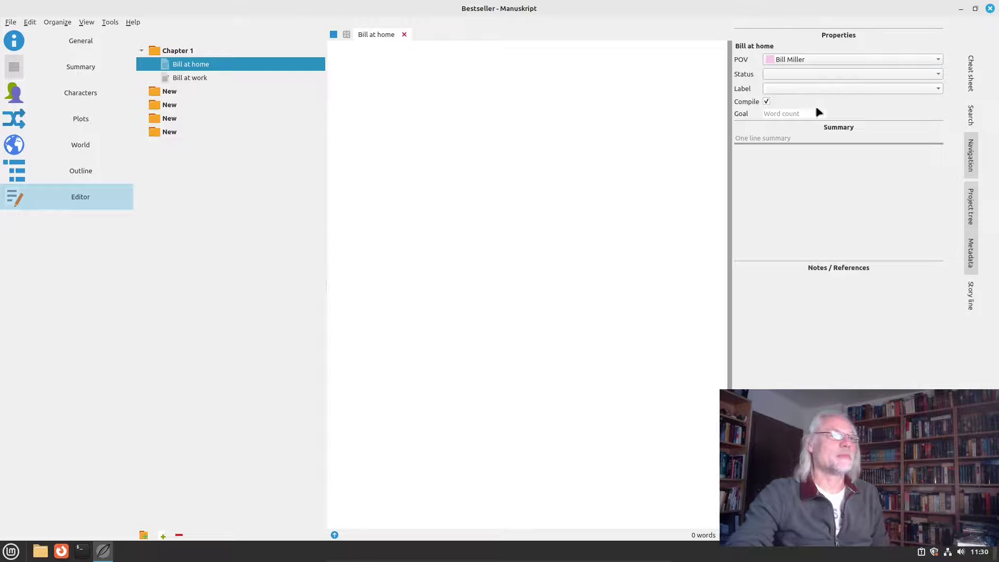
- Set the "at home" text's status to First draft, its label to Scene and its word count goal to 5000
left_click(801, 75)
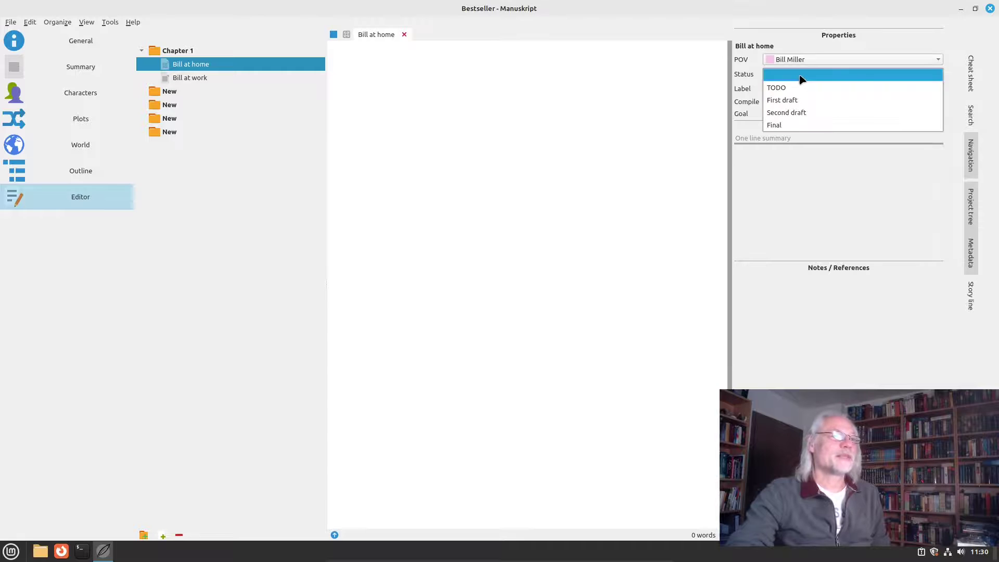
left_click(799, 101)
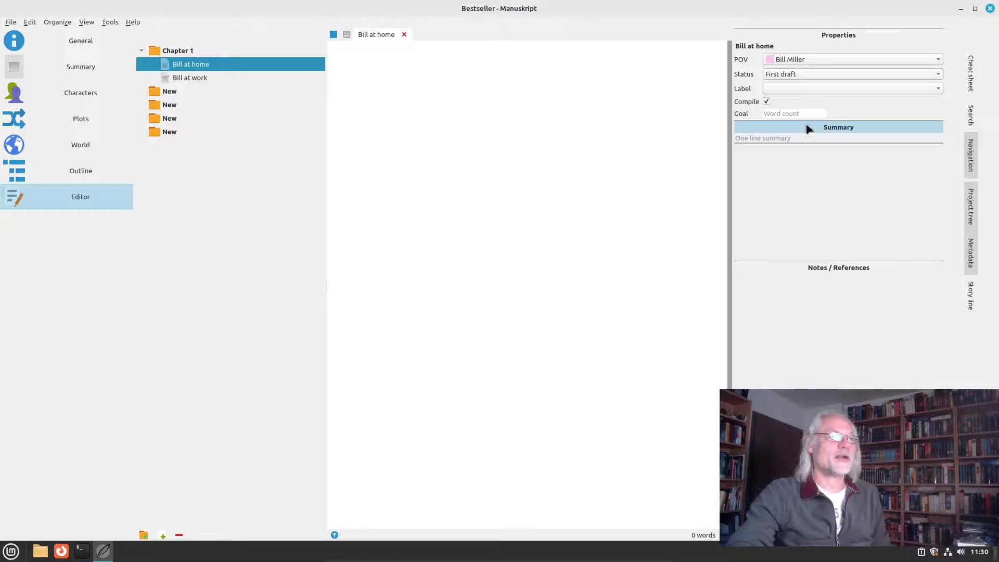
left_click(798, 89)
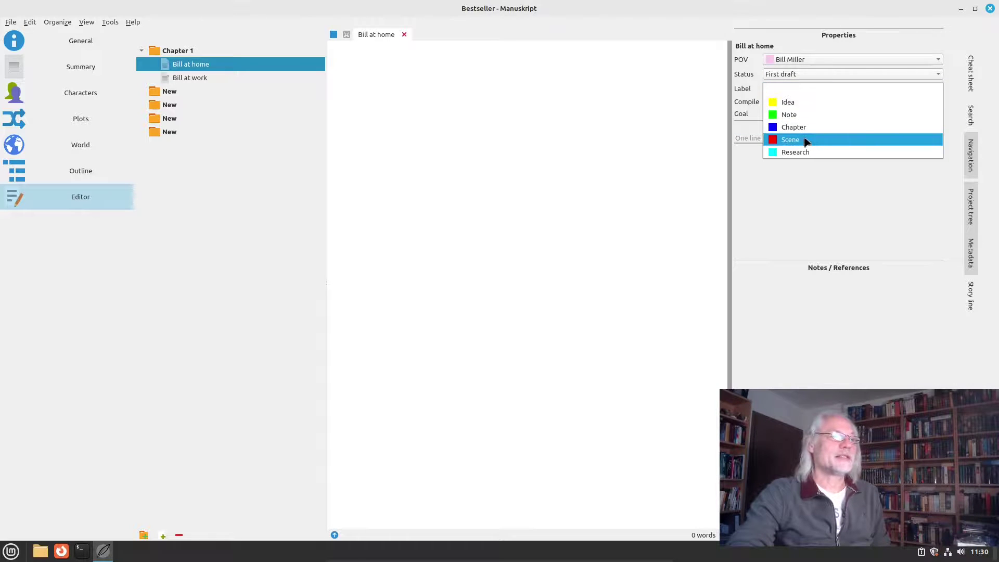
left_click(806, 141)
left_click(783, 113)
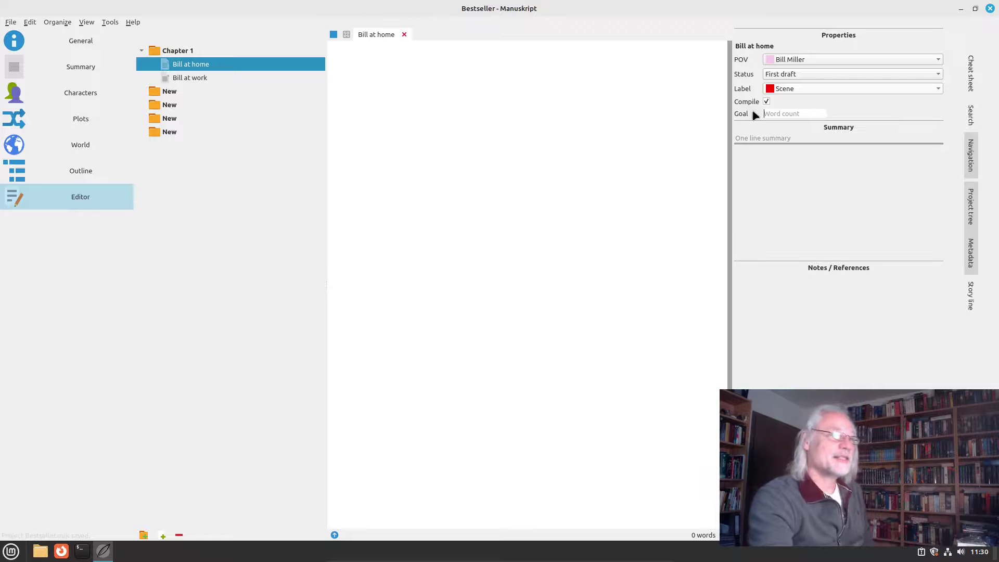
type("5000")
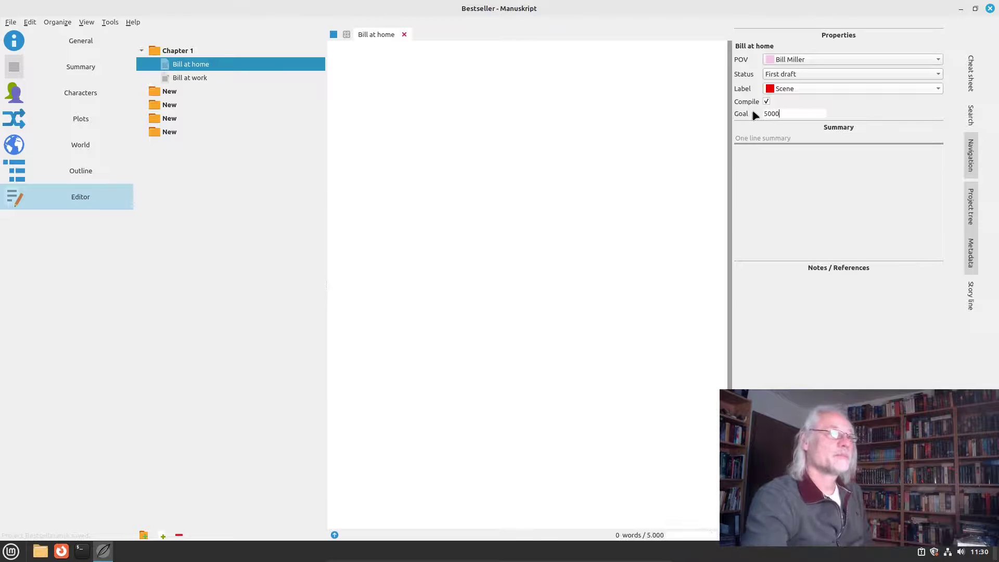
- Set the "at home" text's word count goal to 500 and write one sentence about the character sitting in his living room drinking coffee
left_click(558, 202)
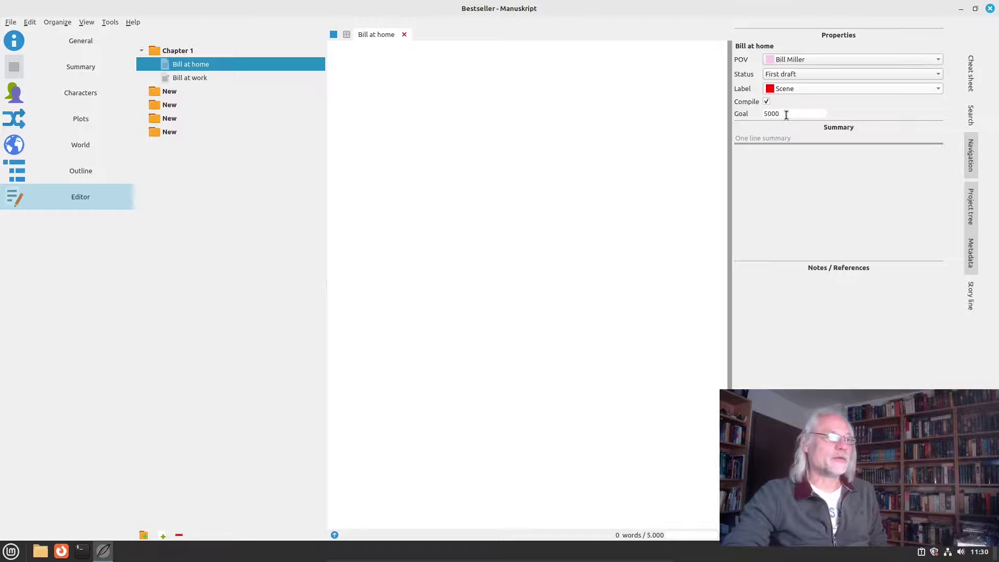
key("BackSpace")
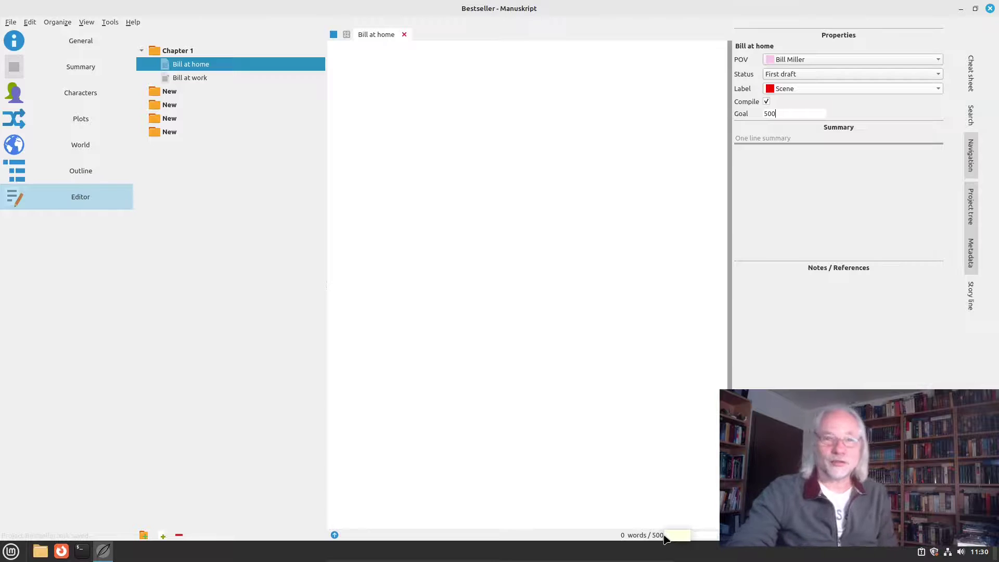
left_click(398, 62)
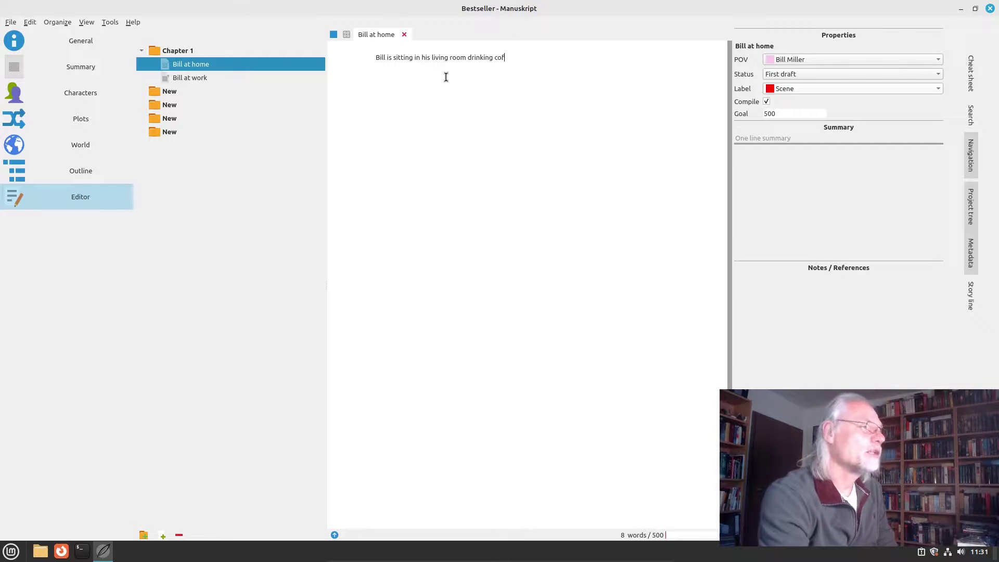
type(".")
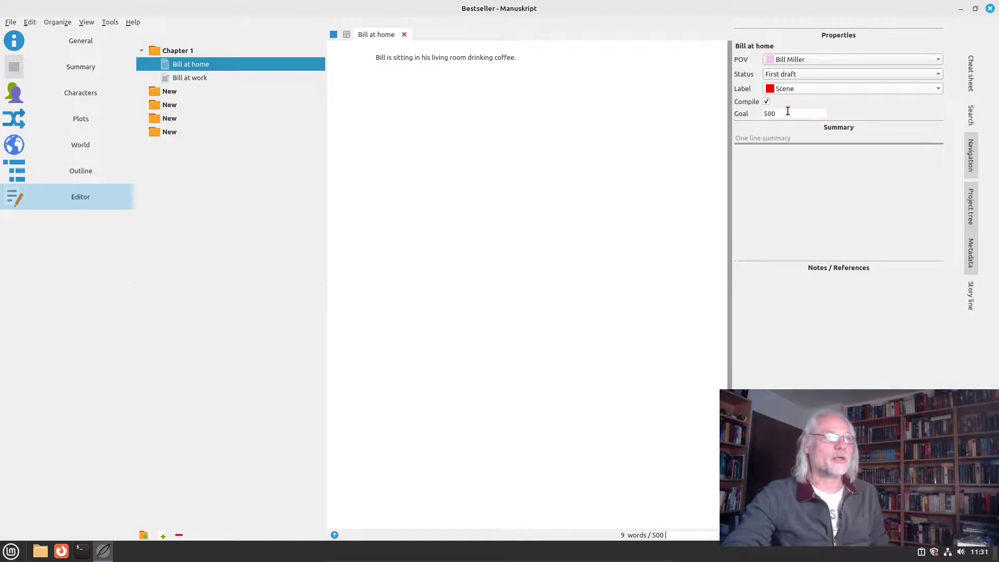
- In the settings, enable showing progress in chars next to words and show word counts for folders and texts in the tree view
left_click(11, 23)
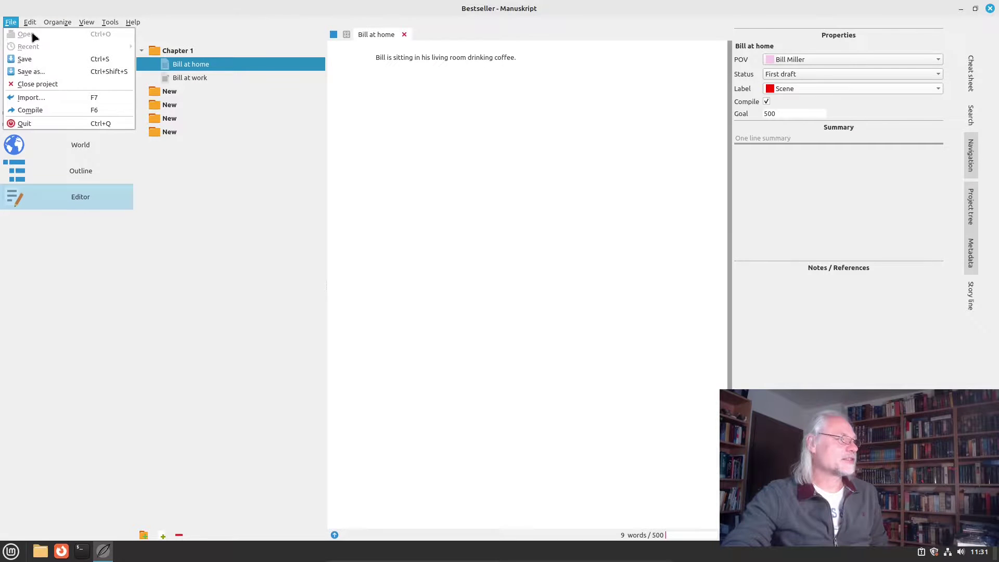
left_click(59, 74)
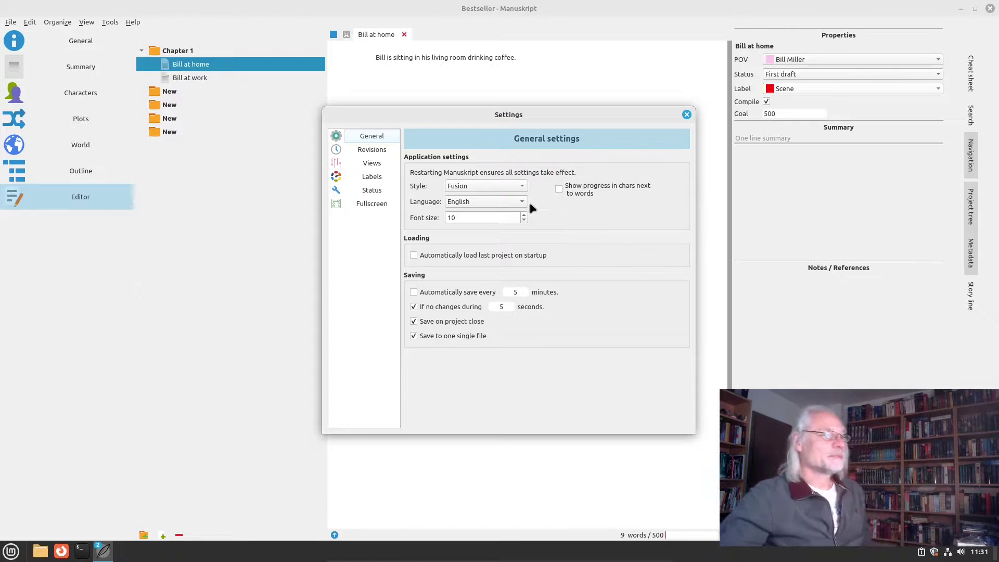
left_click(560, 190)
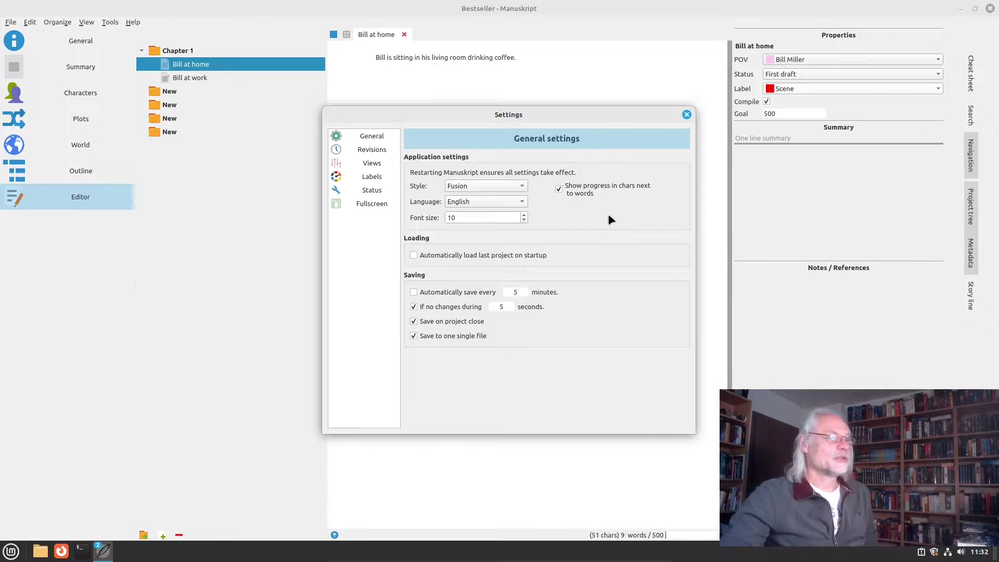
left_click(373, 166)
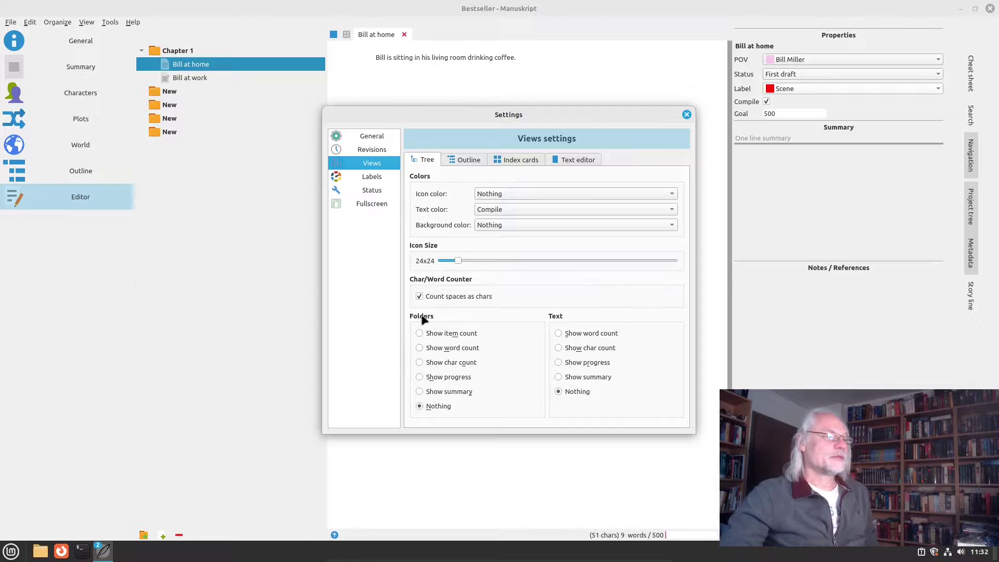
left_click(419, 348)
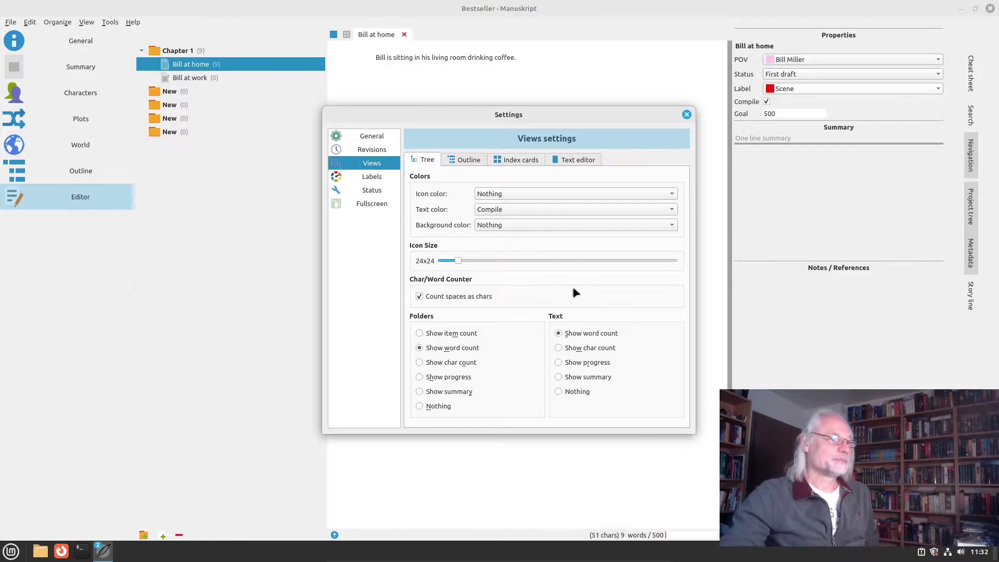
- Set the text editor's font size to 16 in the view settings and close the settings
left_click(577, 160)
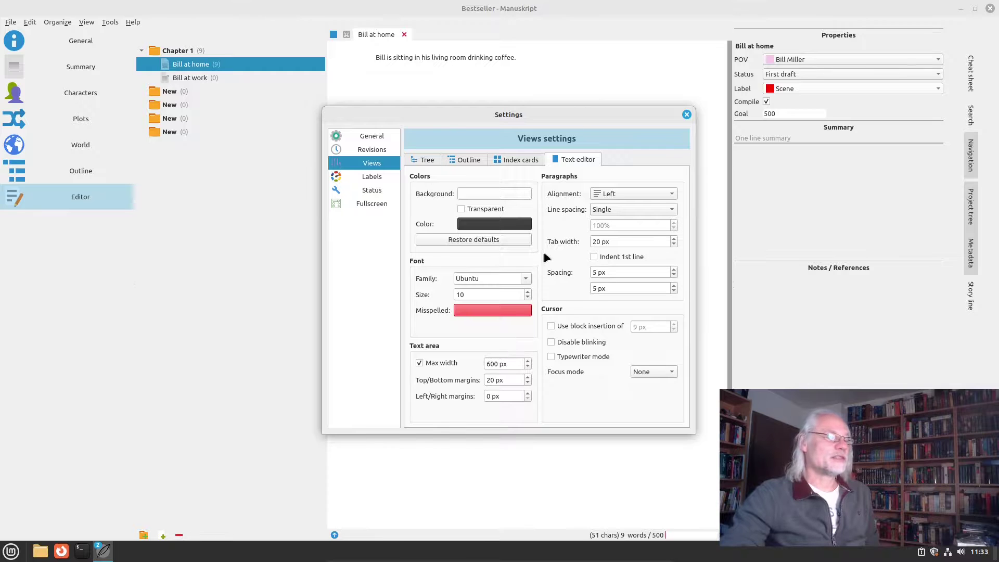
left_click(528, 292)
left_click(527, 292)
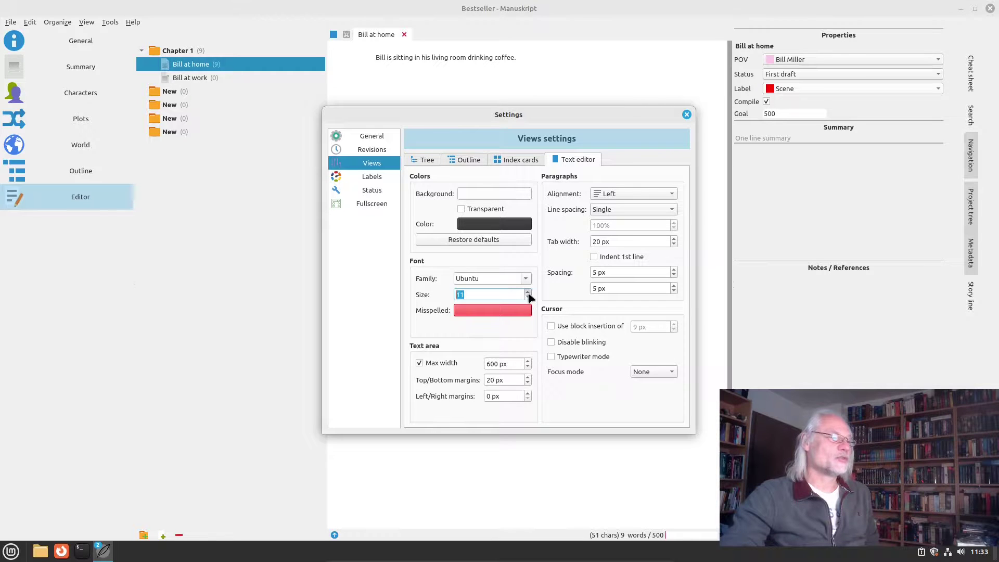
left_click(528, 292)
left_click(528, 292)
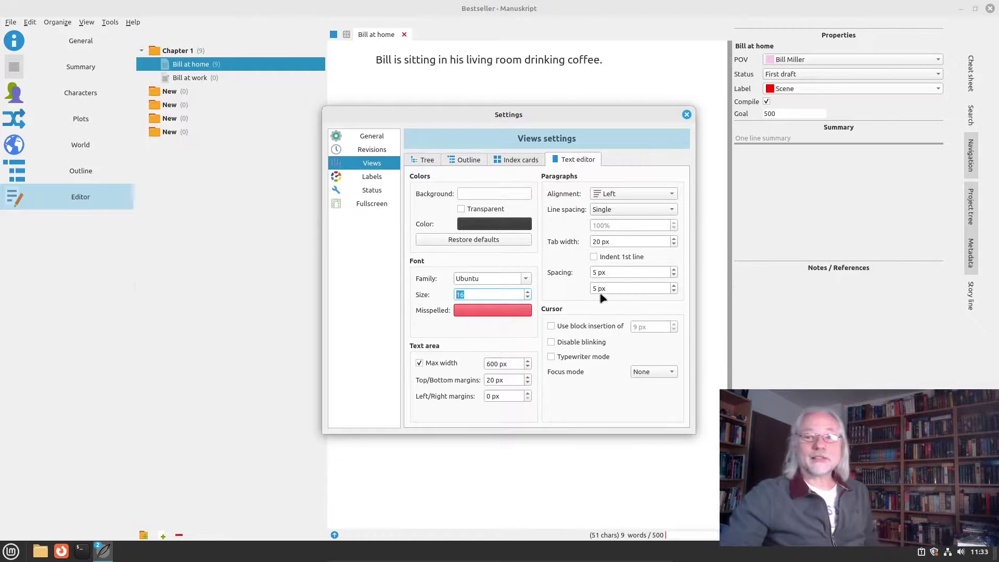
left_click(686, 114)
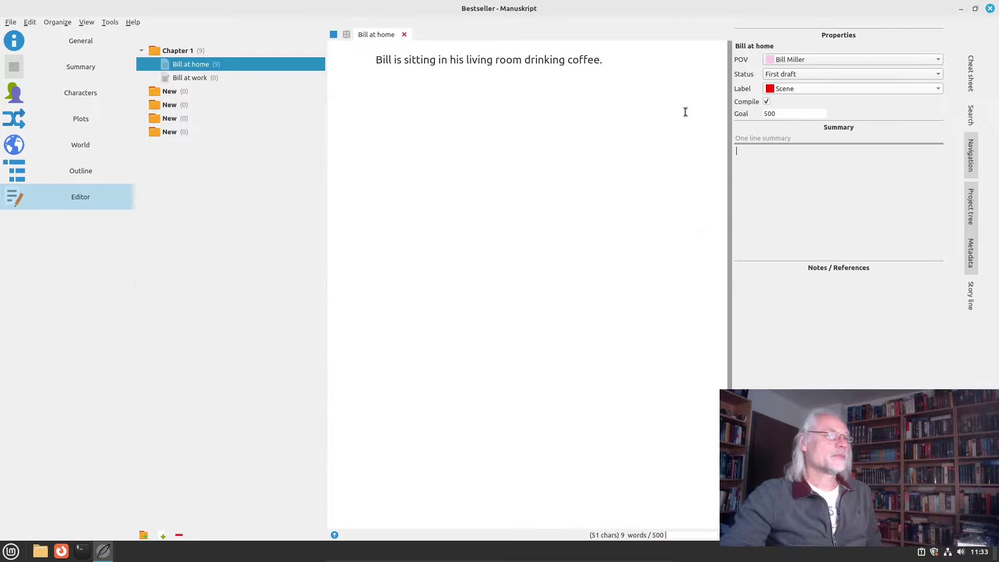
- Preview the project's compiled export as Manuskript plain text, then close the export window without exporting
left_click(10, 23)
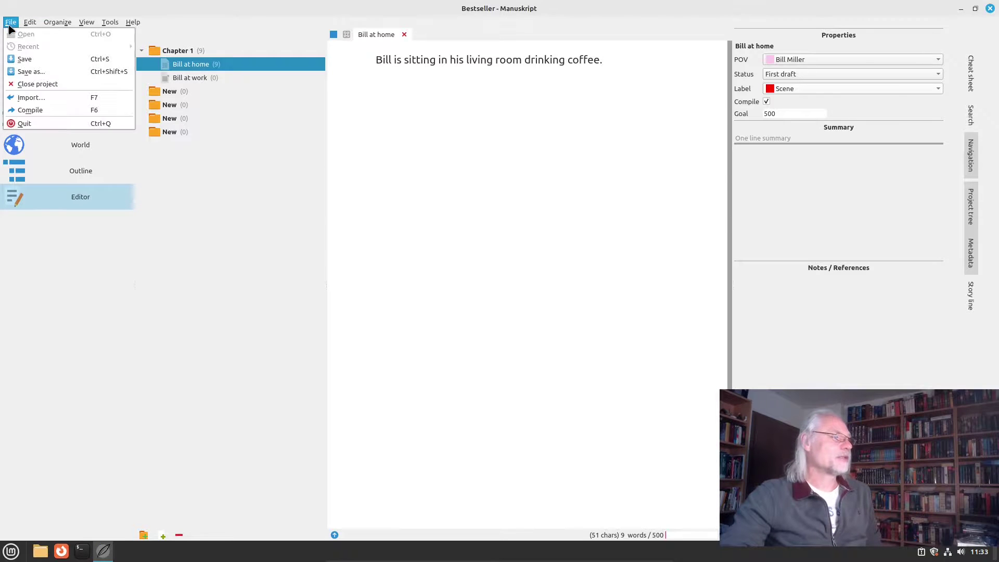
left_click(35, 114)
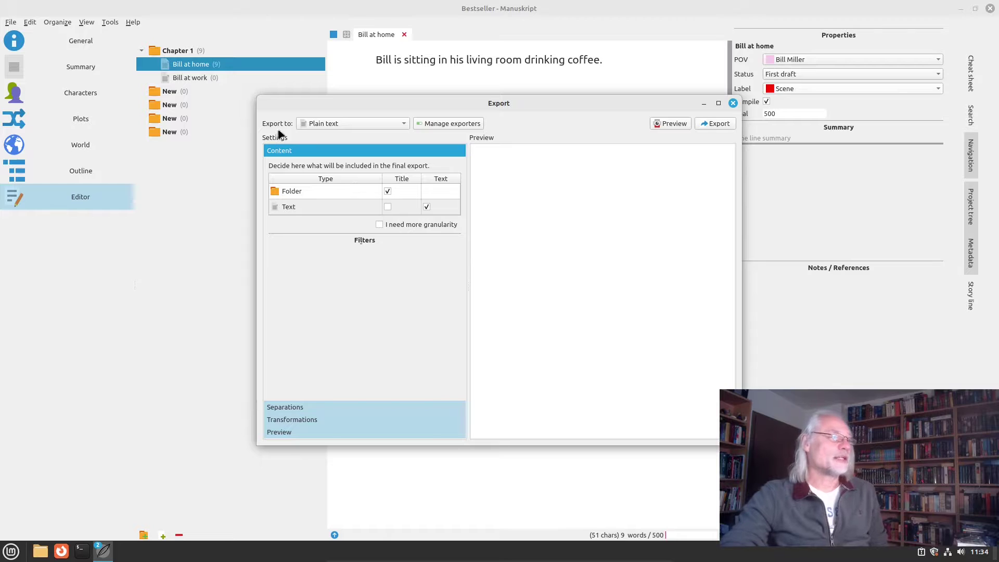
left_click(405, 125)
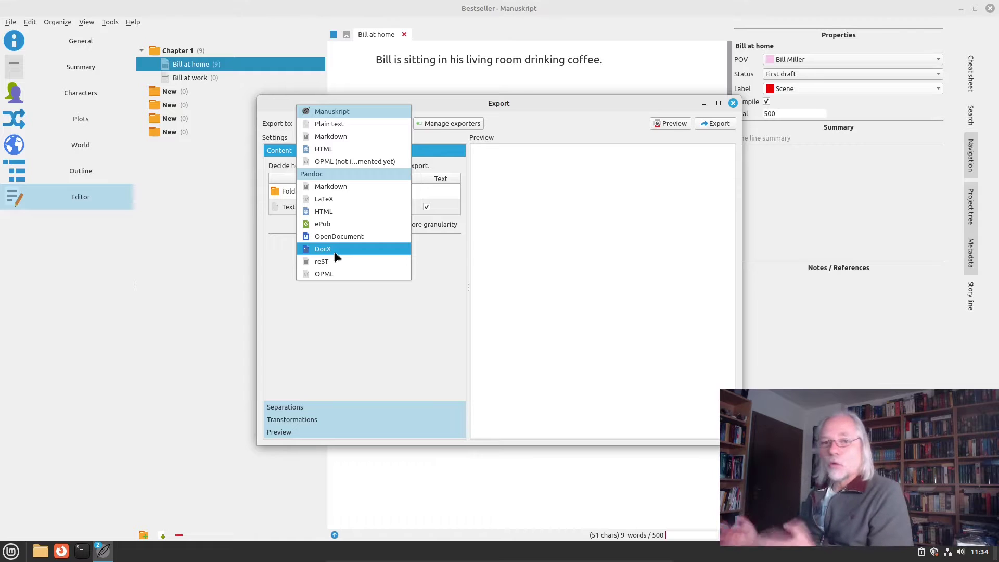
left_click(333, 124)
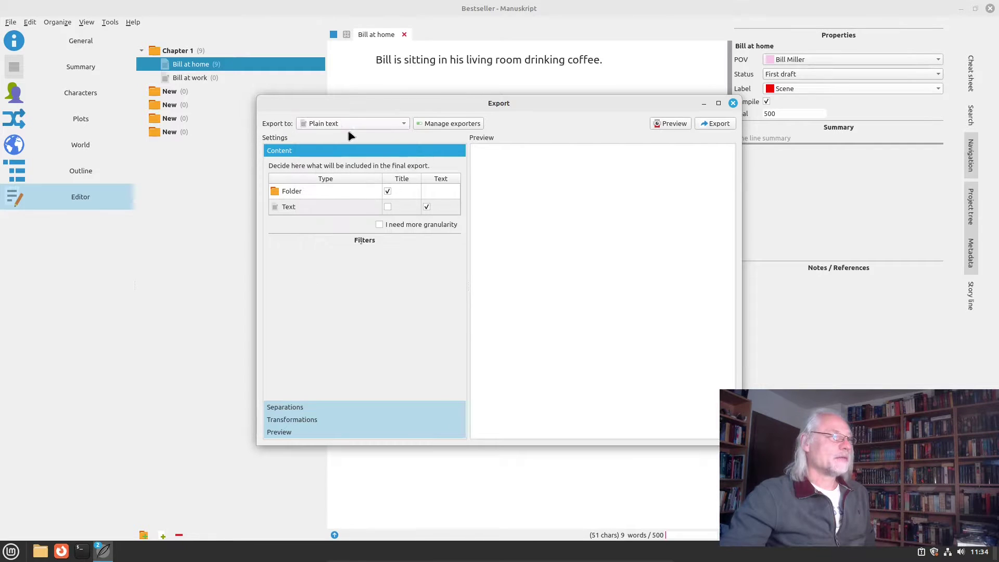
left_click(676, 125)
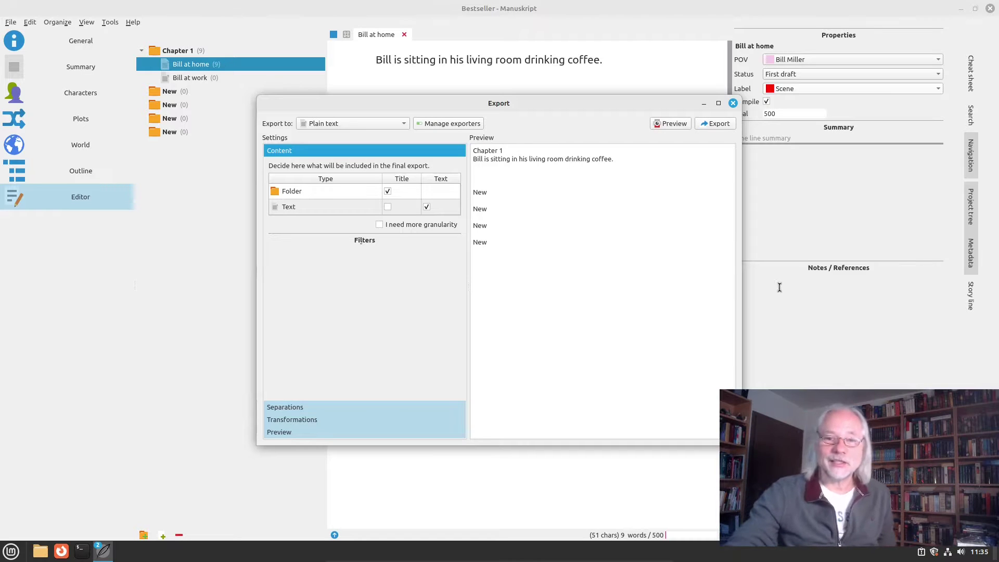
key("Escape")
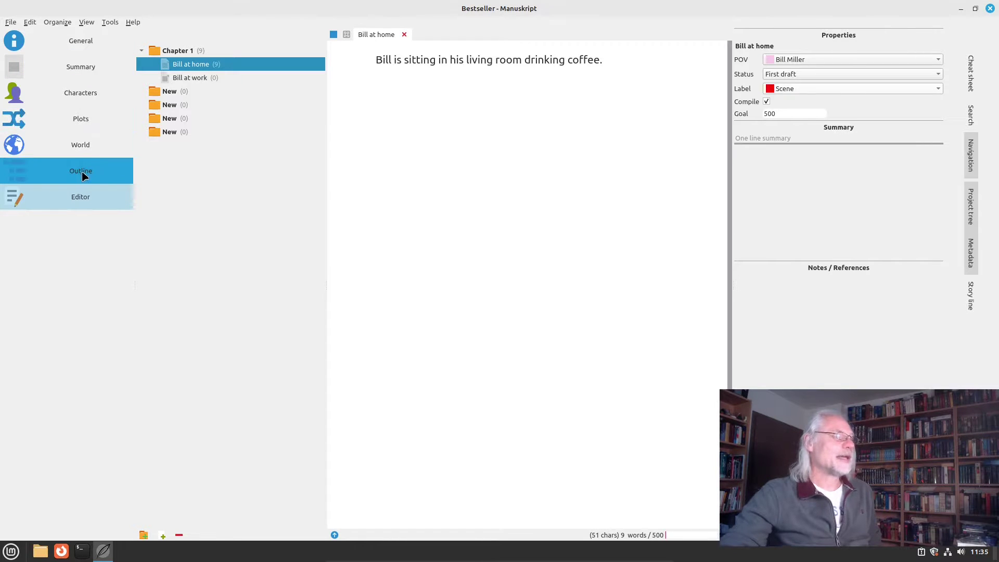
- Review the first main character's basic info and return to the "at home" text in the Editor
left_click(78, 100)
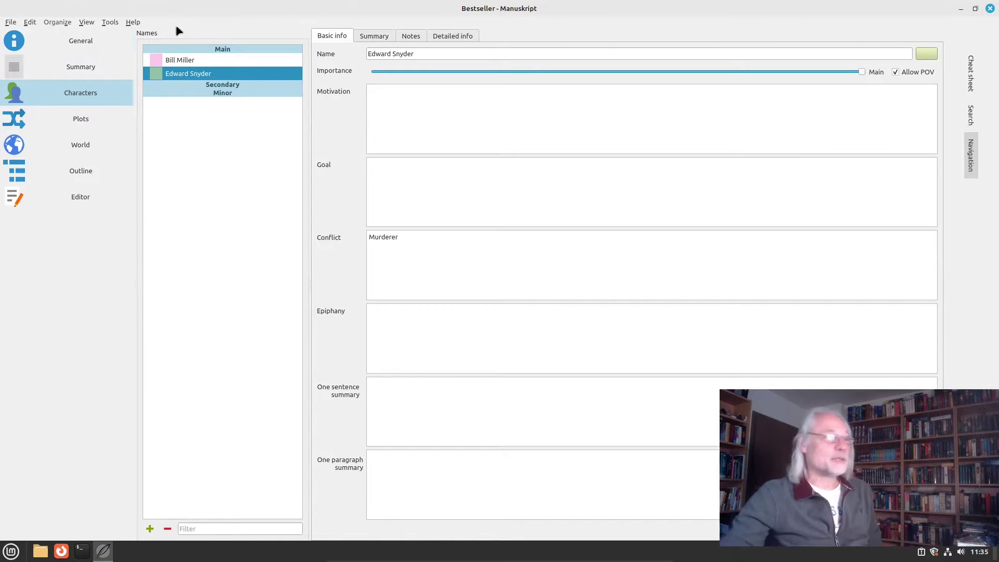
left_click(188, 65)
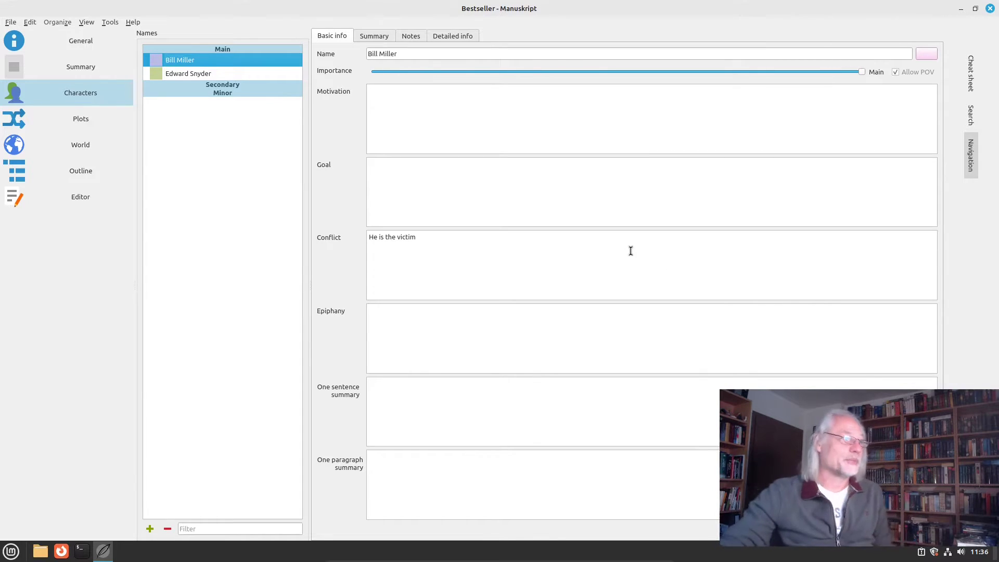
key("alt+7")
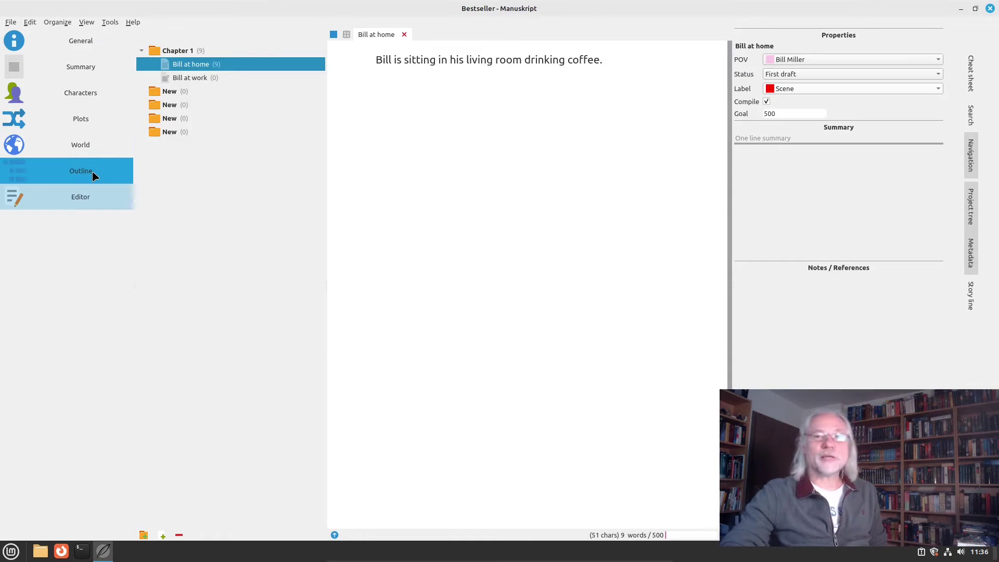